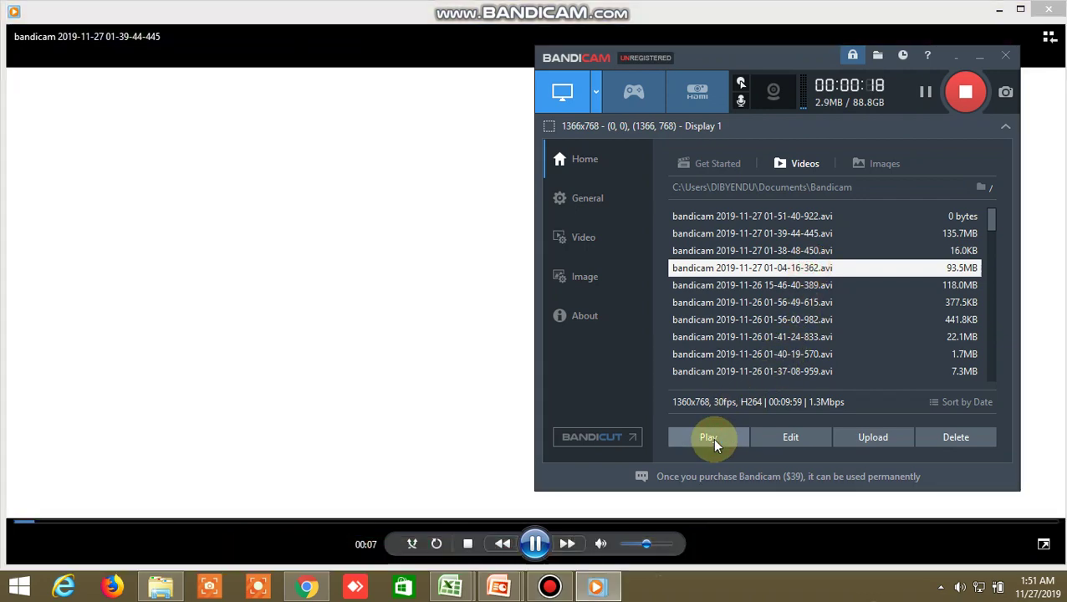
click(709, 438)
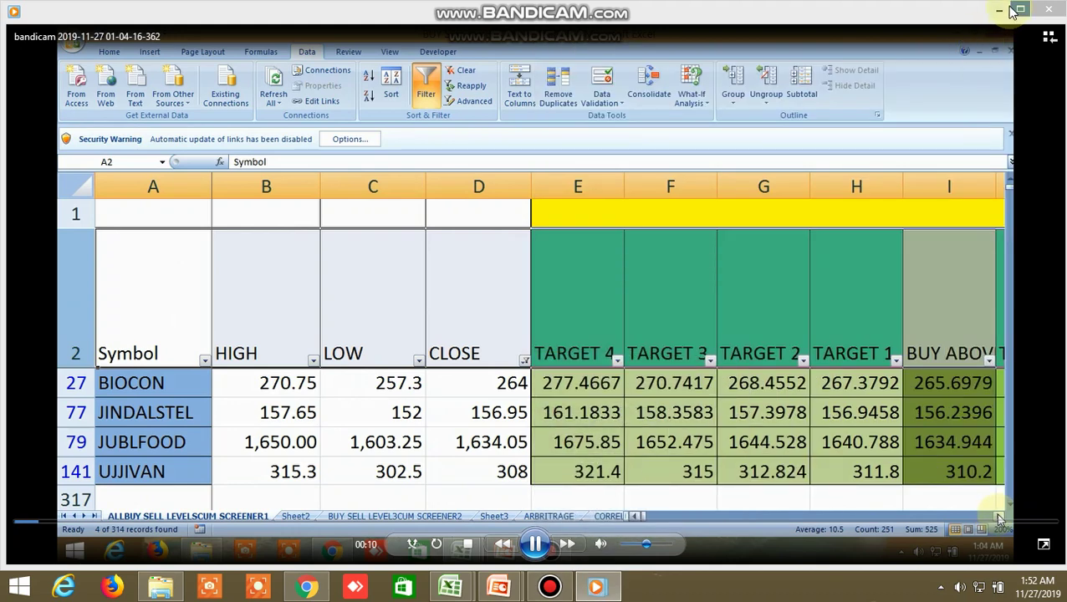
click(1003, 10)
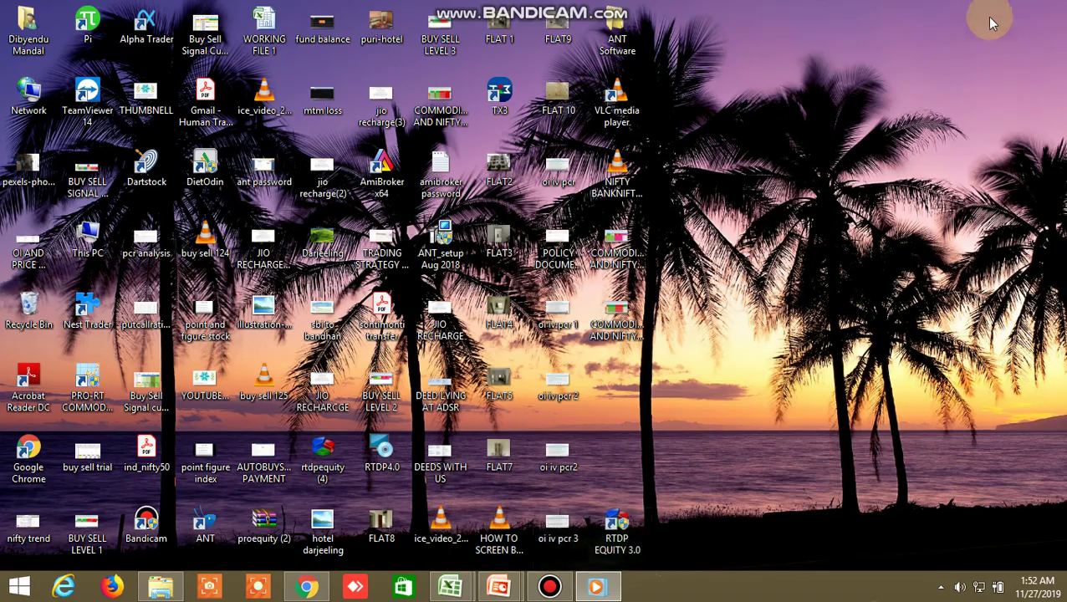
View the BUY SELL LEVEL 1 desktop image in Windows Photo Viewer and close it.
right_click(94, 540)
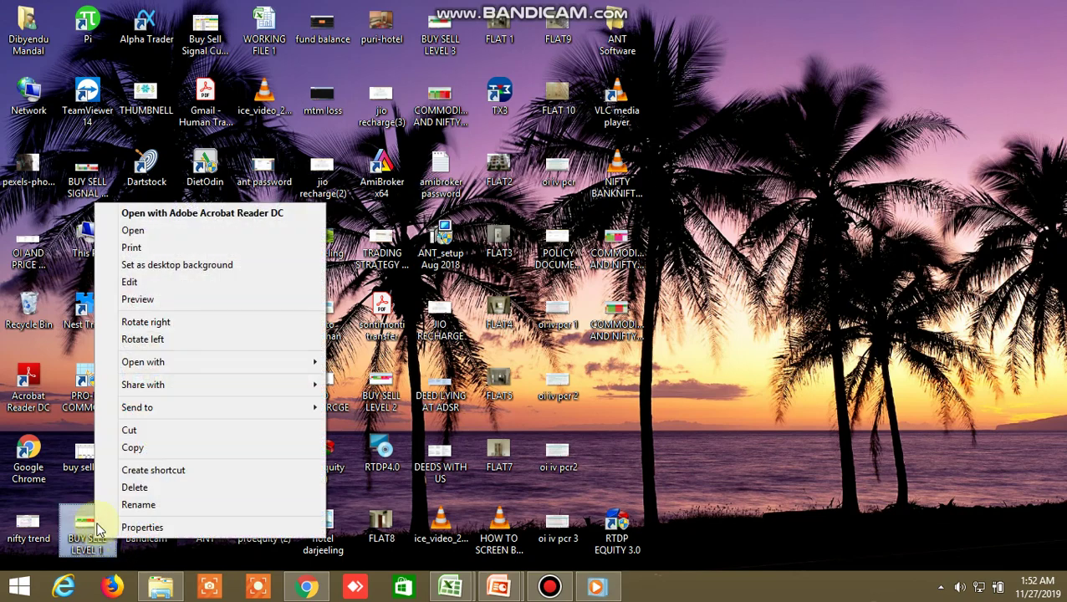
mouse_move(201, 365)
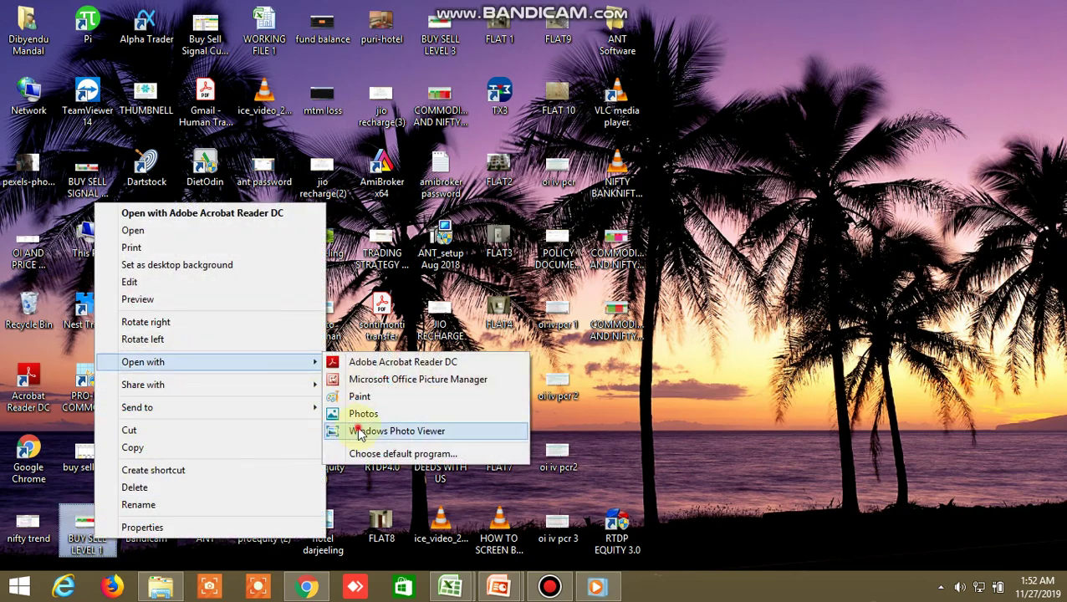
click(360, 431)
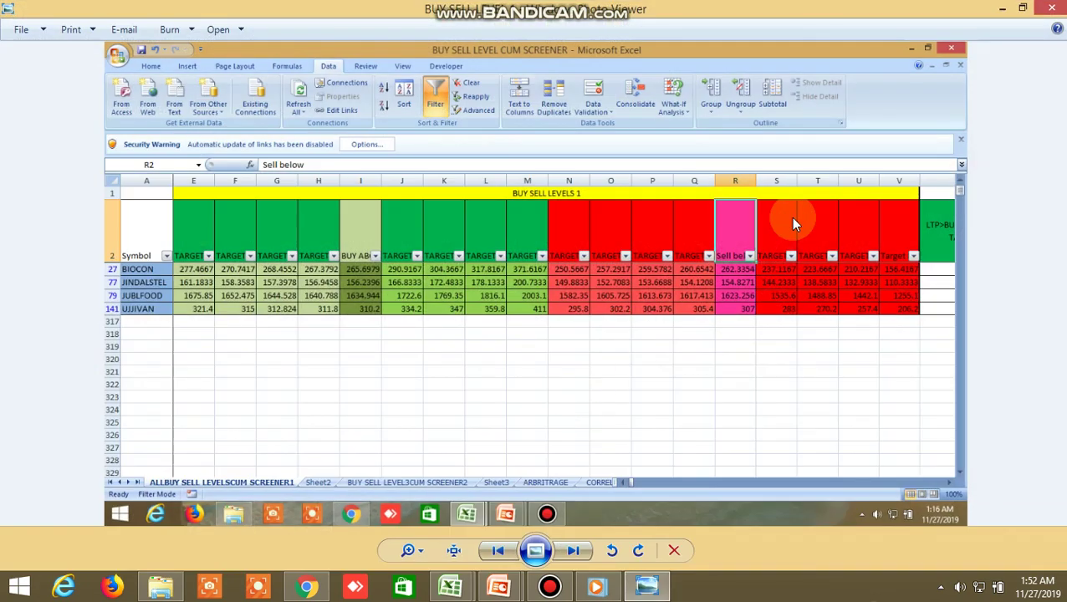
click(1059, 9)
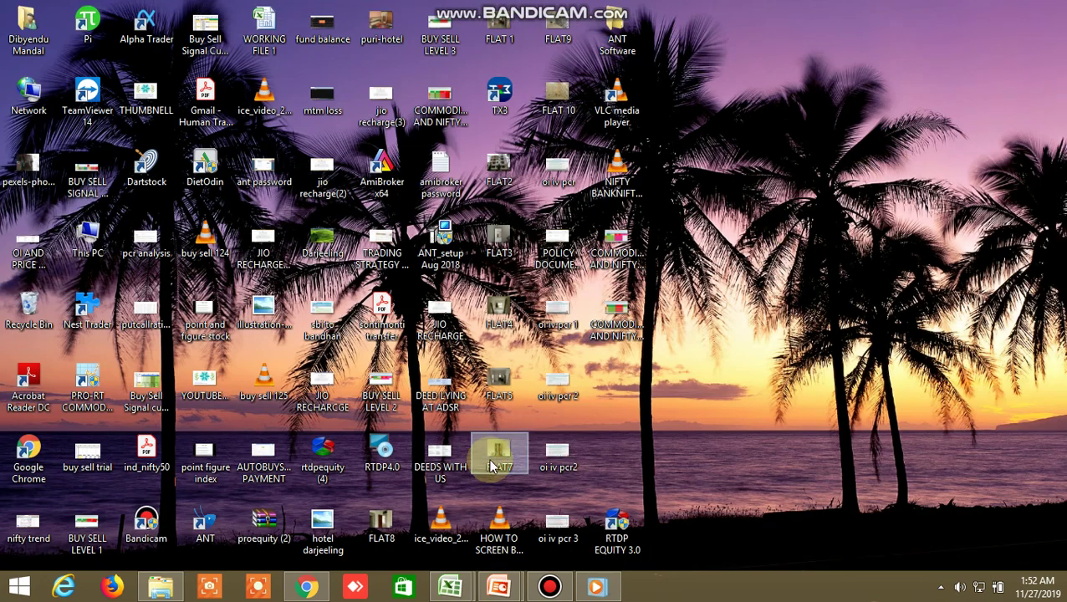
View the BUY SELL LEVEL 2 desktop image in Windows Photo Viewer and close it.
right_click(393, 386)
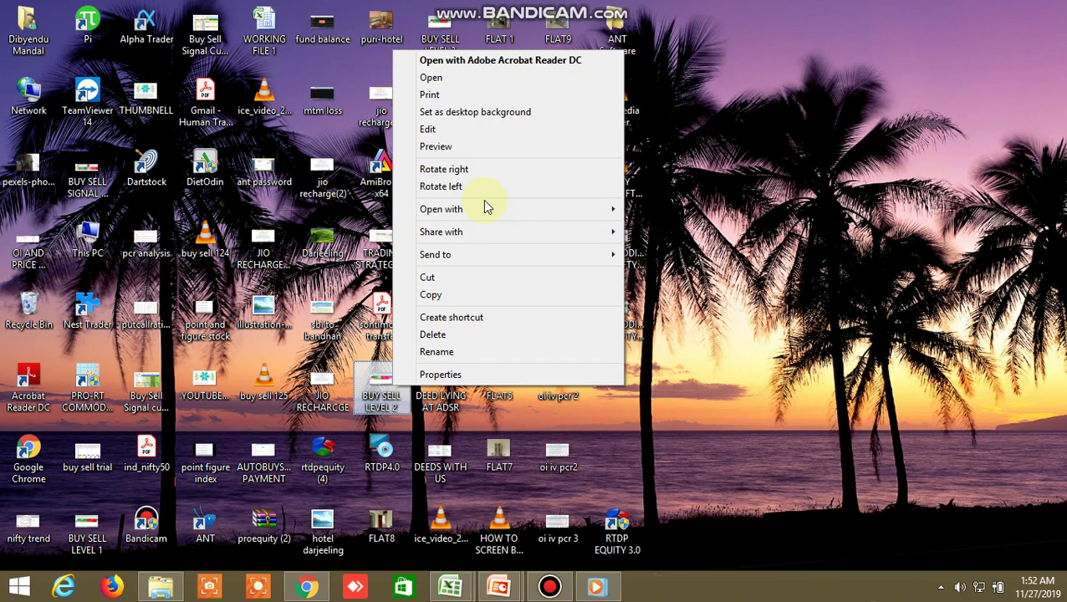
mouse_move(505, 211)
click(665, 278)
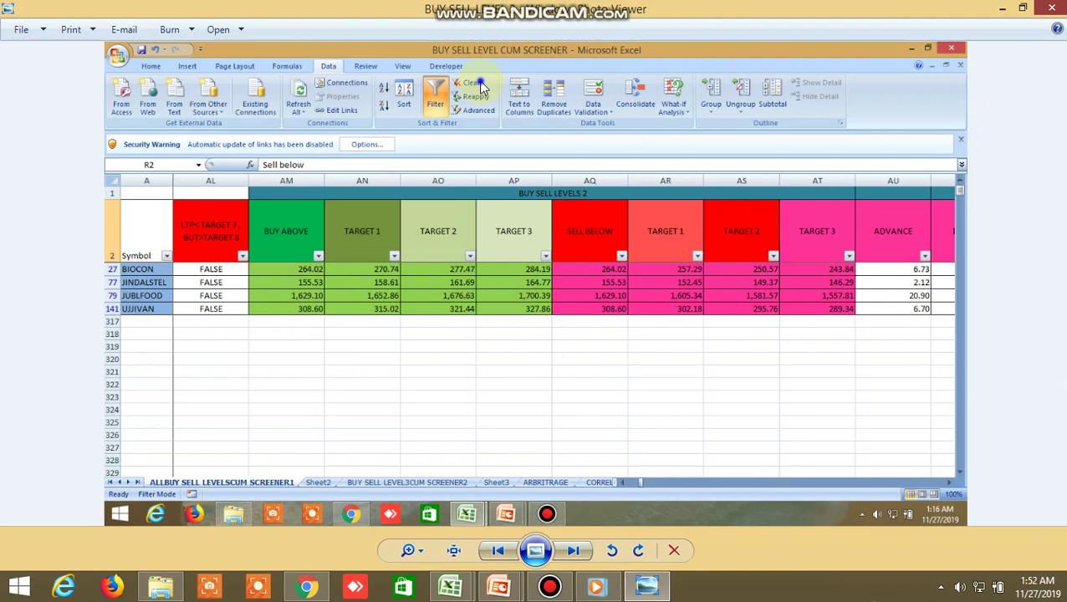
click(1051, 7)
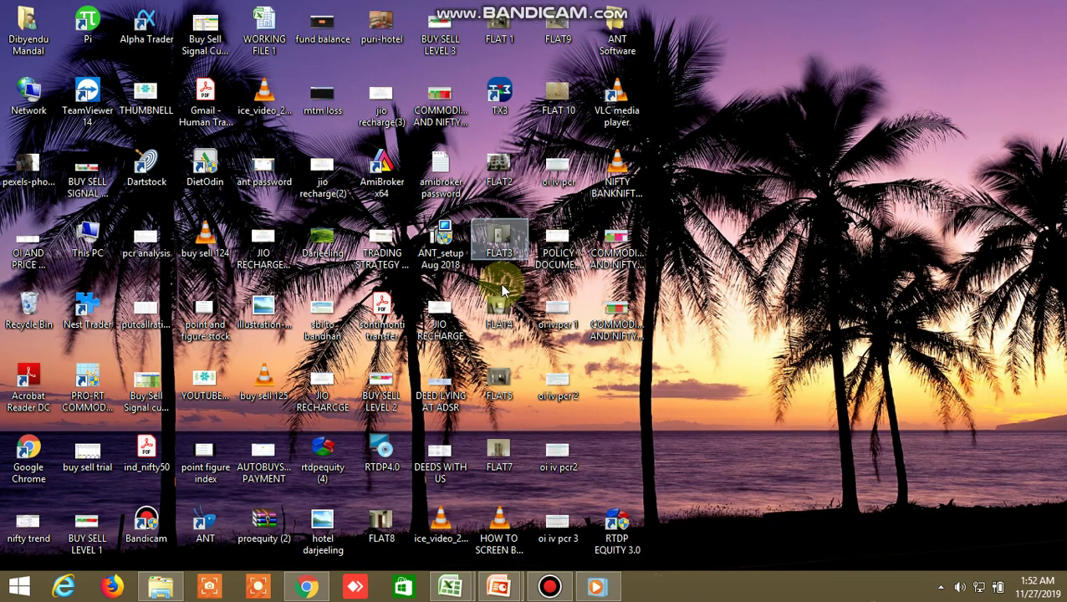
View the COMMODITY AND NIFTY BANKNIFTY 1 desktop image in Windows Photo Viewer and close it.
right_click(450, 113)
mouse_move(510, 274)
click(734, 341)
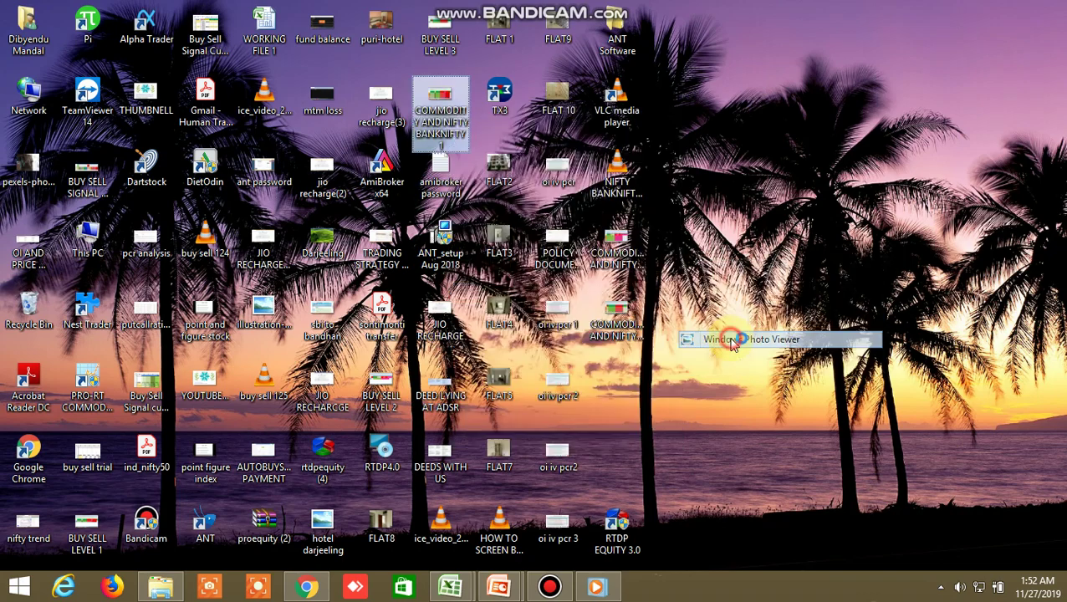
click(1059, 7)
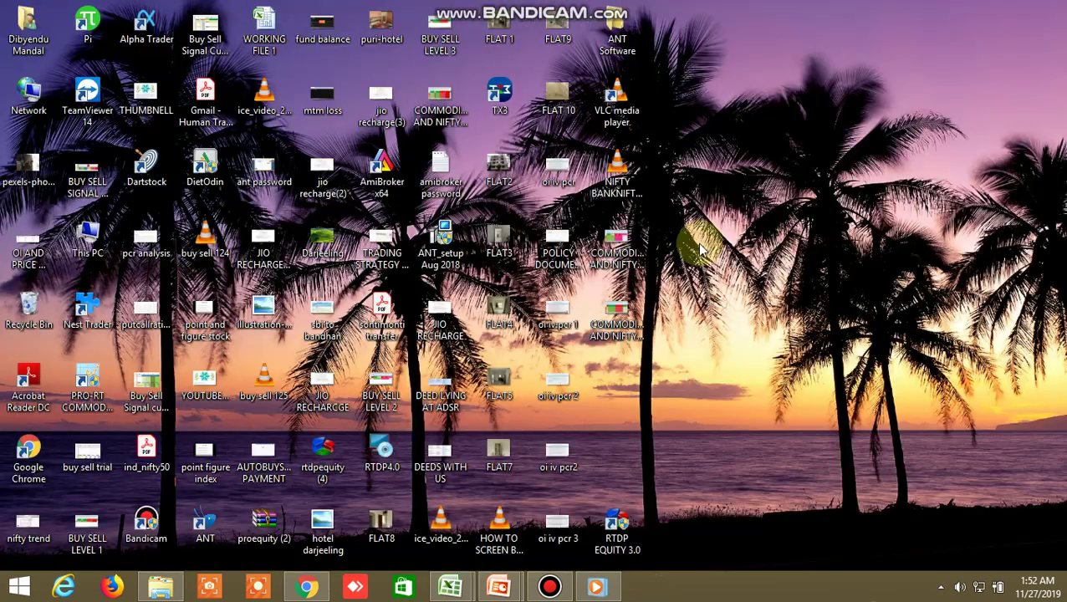
View the upper of the two adjacent COMMODITY AND NIFTY BANKNIFTY level images in Windows Photo Viewer and close it.
right_click(616, 237)
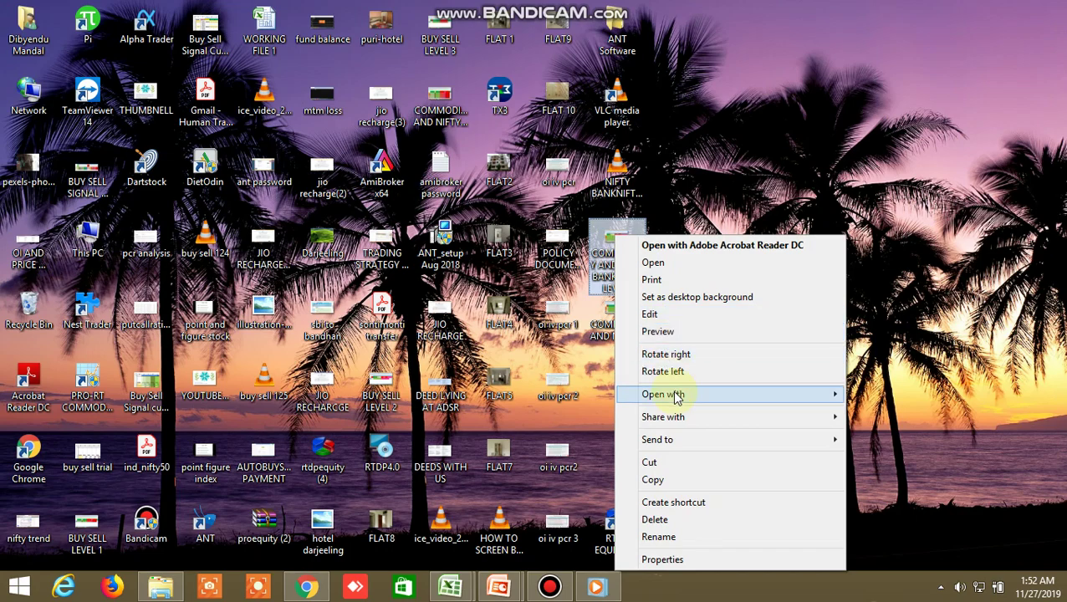
mouse_move(782, 399)
click(892, 465)
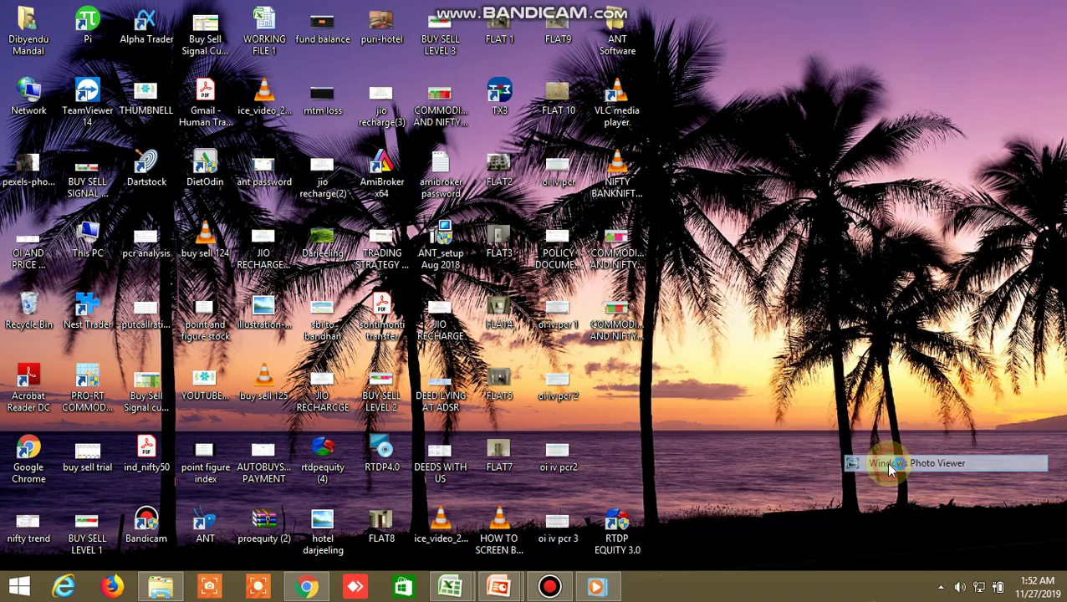
click(1059, 6)
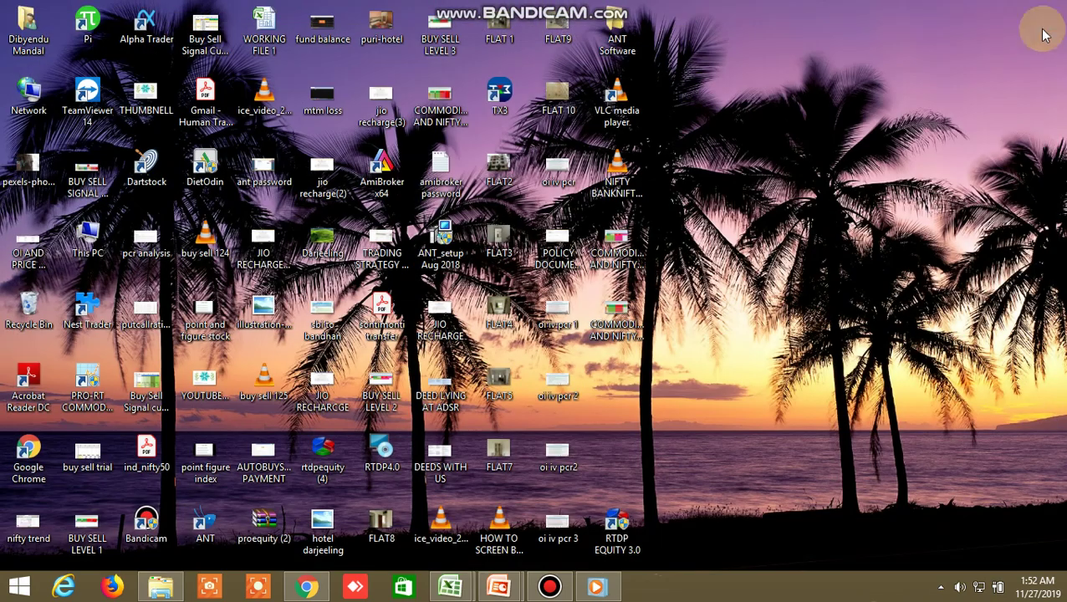
View the lower of the two adjacent COMMODITY AND NIFTY BANKNIFTY level images in Windows Photo Viewer and close it.
right_click(619, 316)
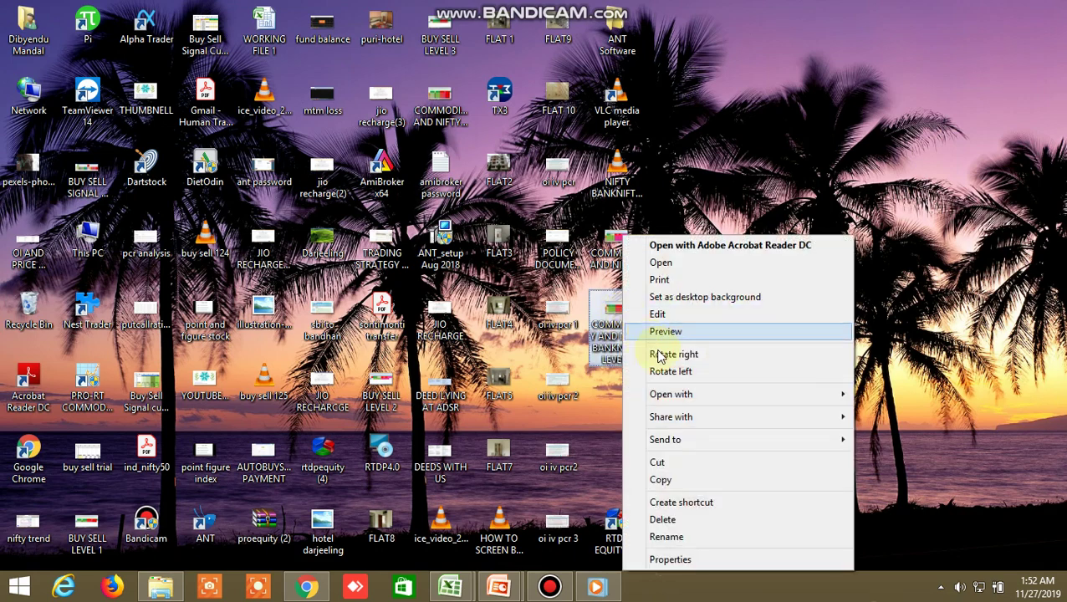
mouse_move(692, 399)
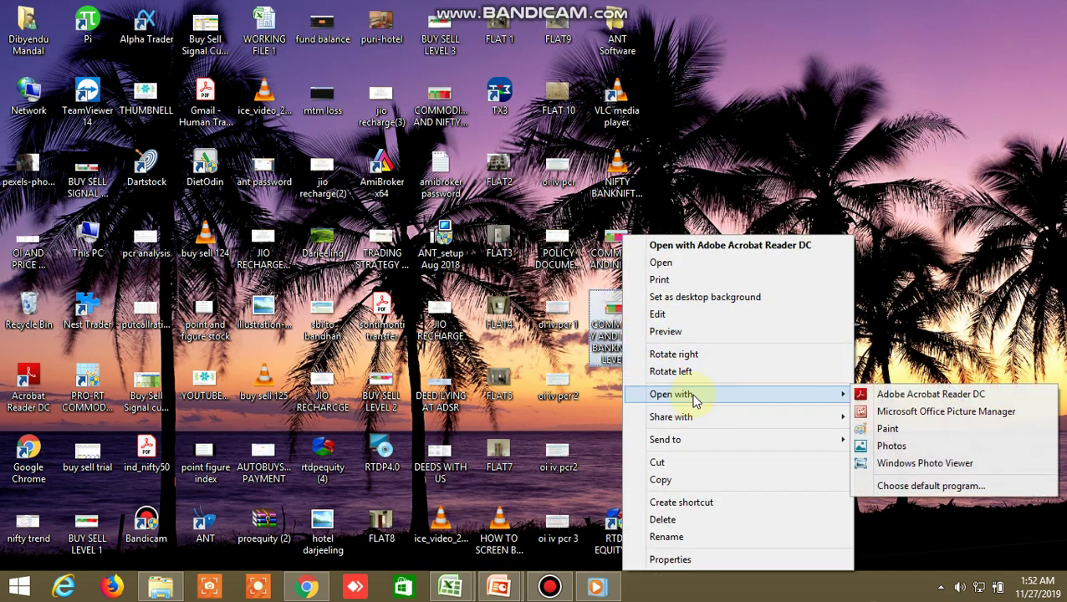
click(887, 464)
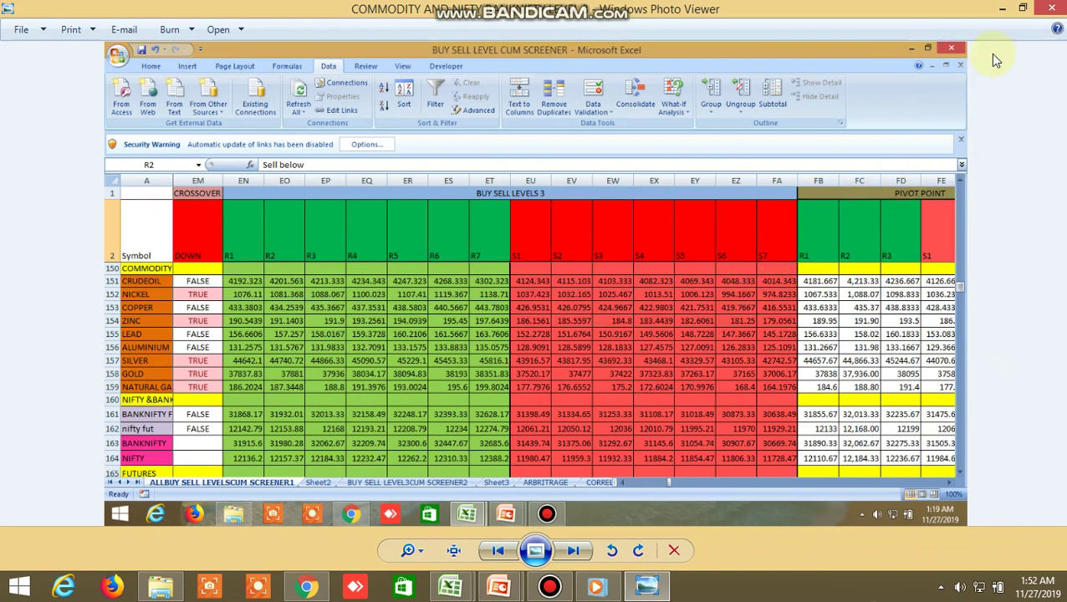
click(1051, 8)
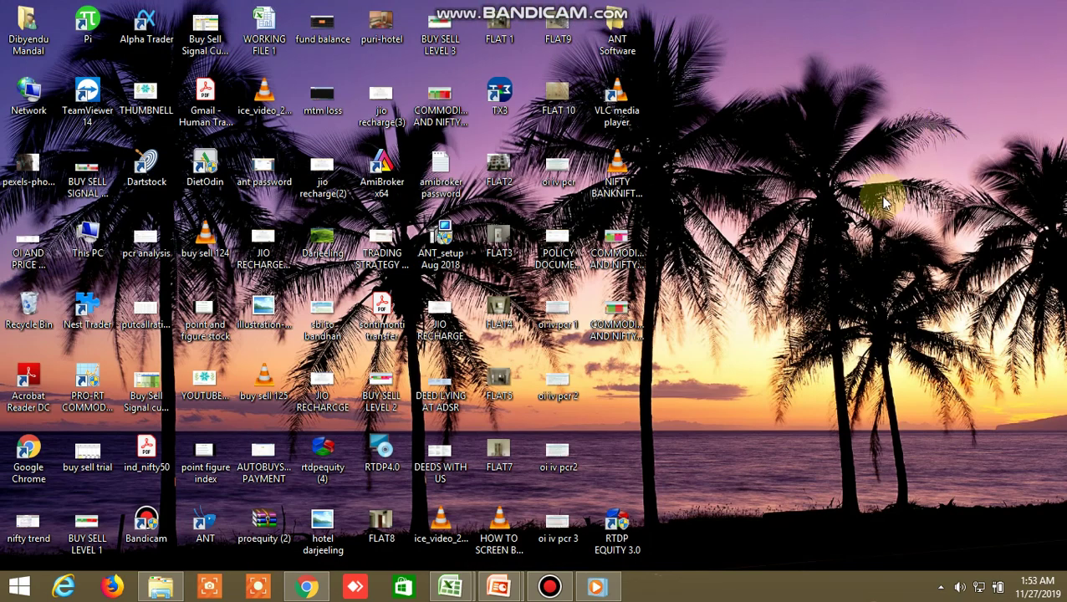
mouse_move(512, 590)
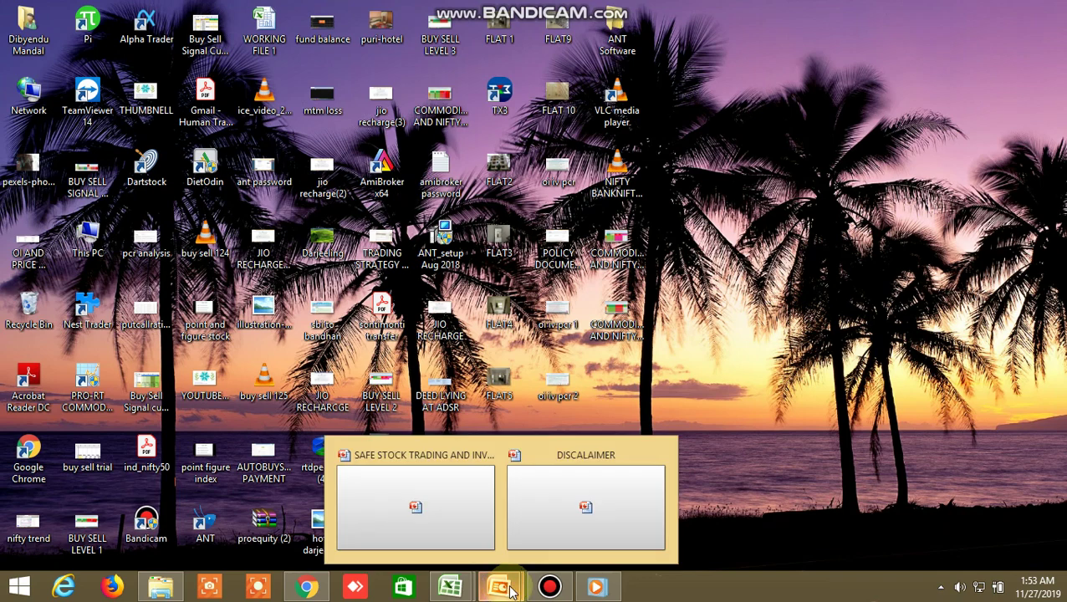
right_click(597, 589)
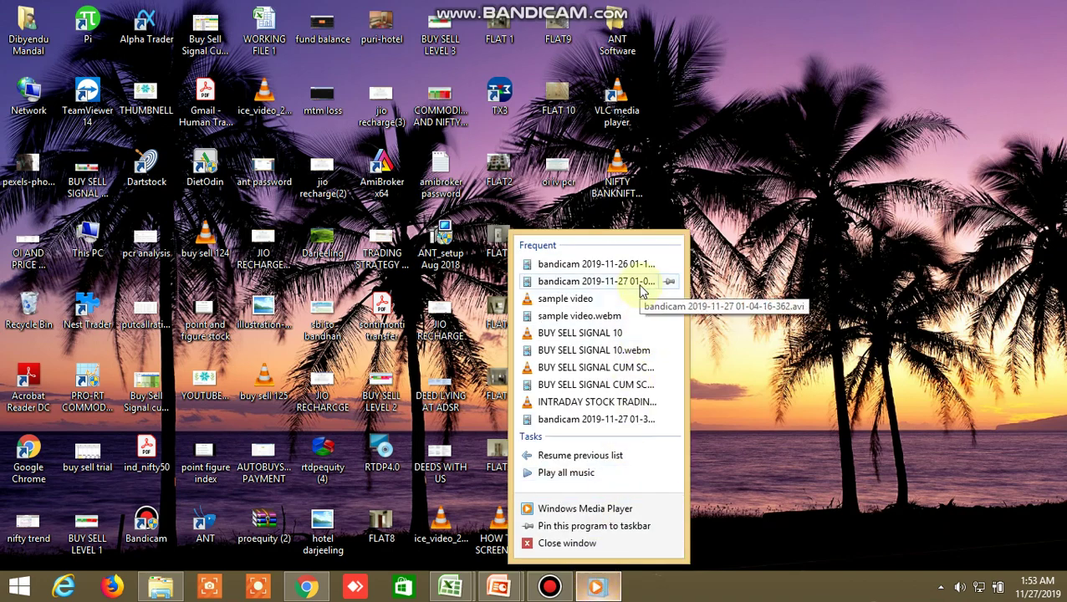
click(642, 285)
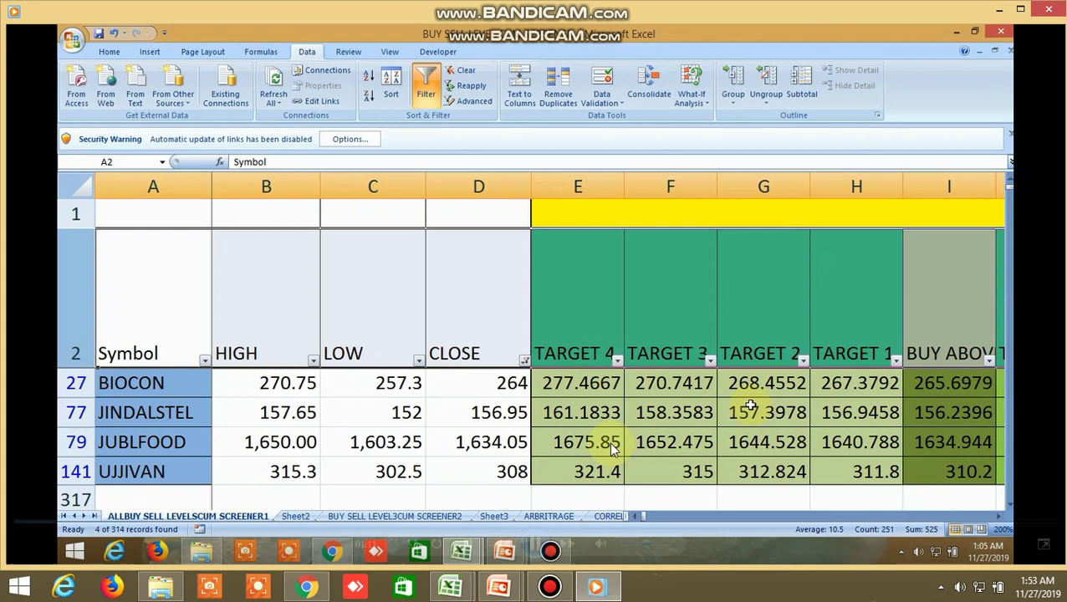
click(606, 522)
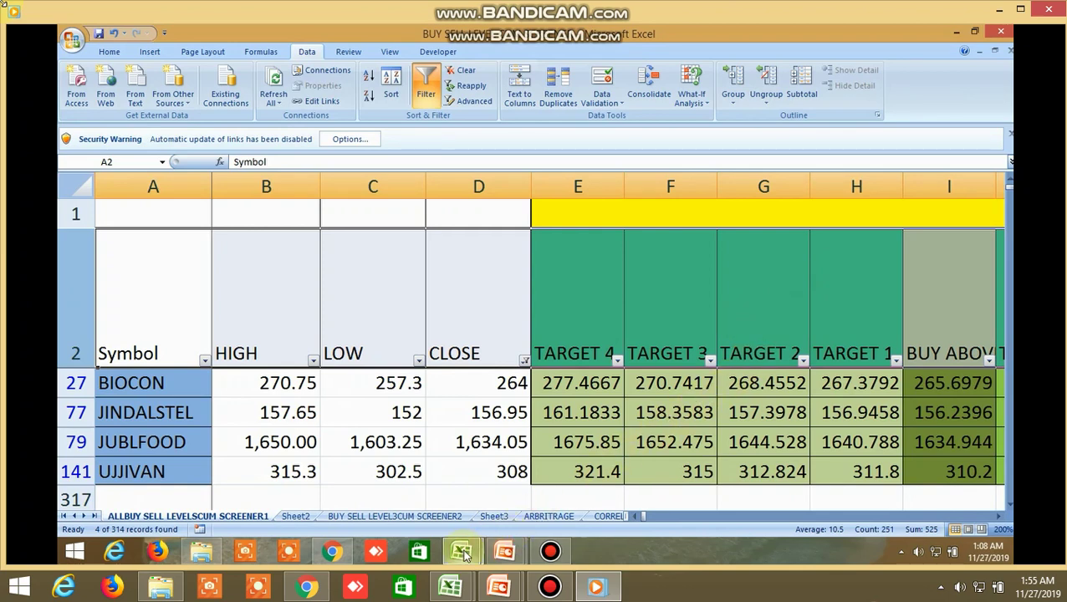
Bring up the BUY SELL LEVEL 3 workbook for comparison and return to the BUY SELL LEVEL CUM SCREENER workbook.
mouse_move(464, 556)
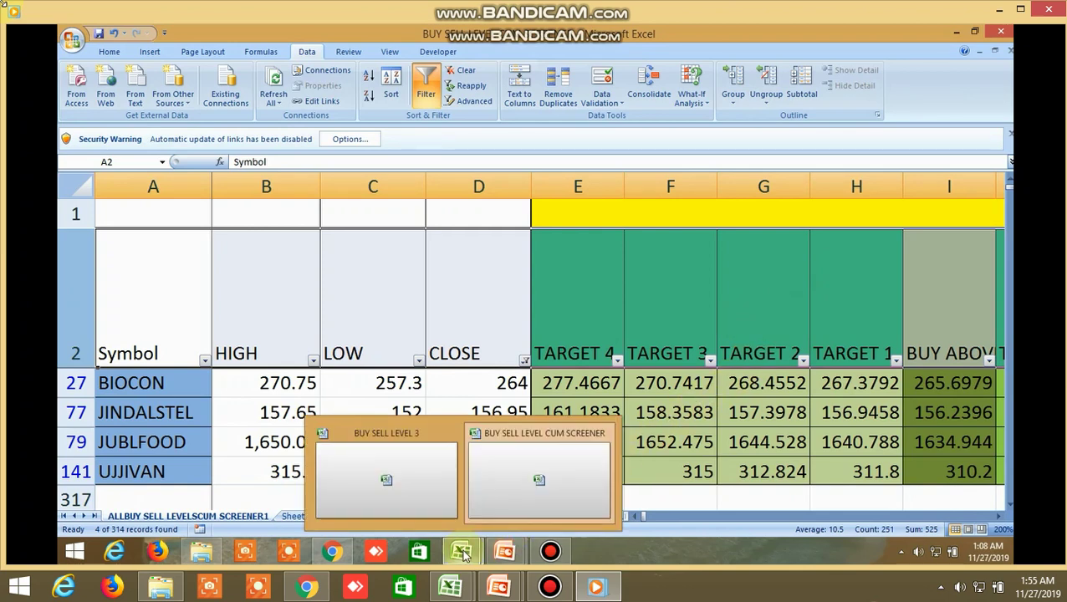
click(536, 494)
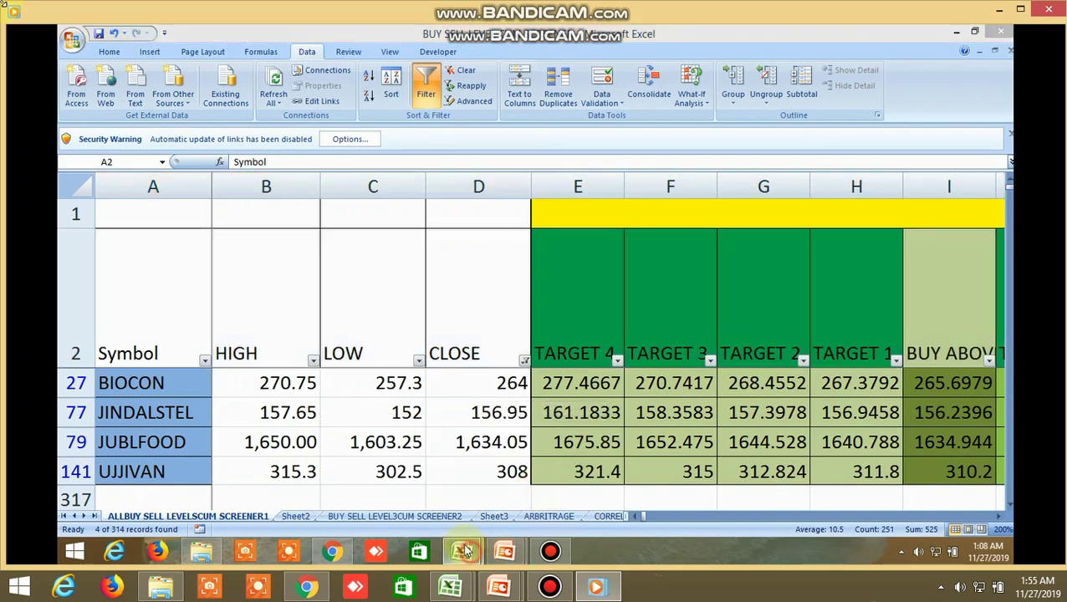
mouse_move(466, 552)
click(369, 478)
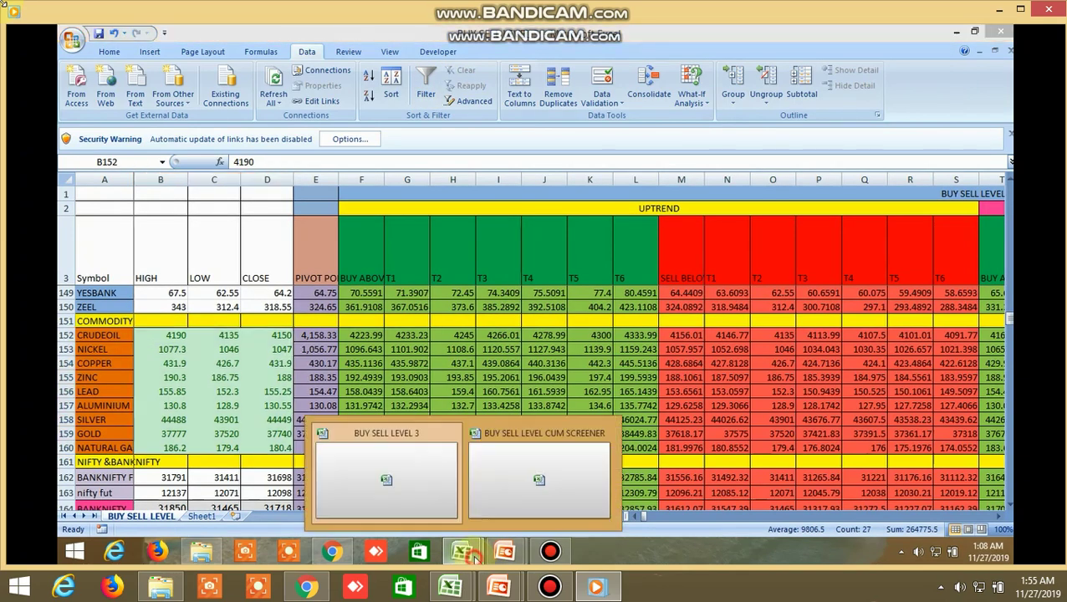
click(516, 494)
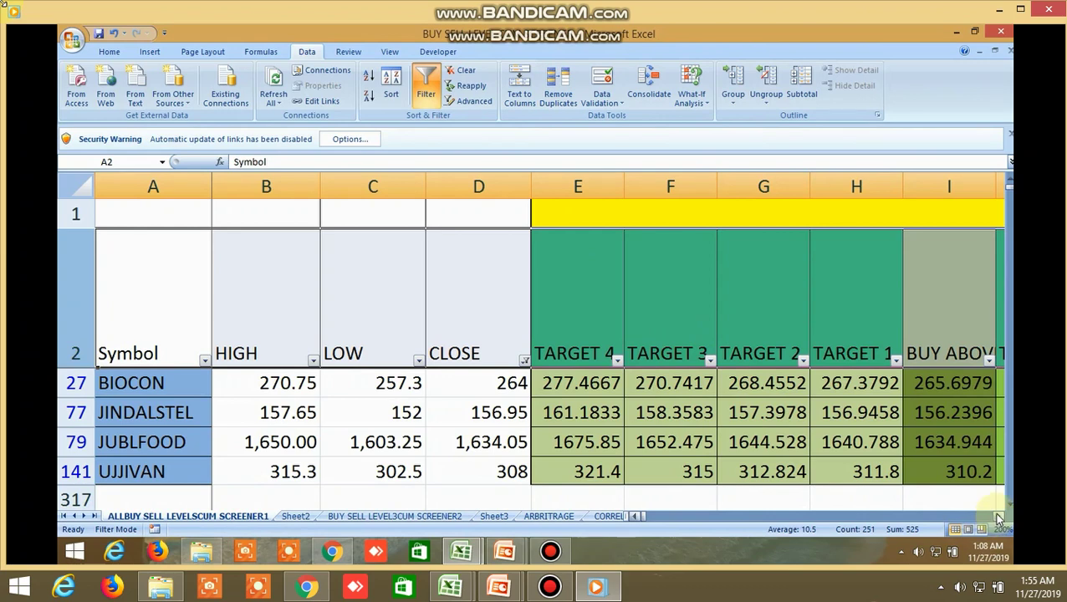
Examine the target, volatility, price and moving-average crossover columns across the ALLBUY SELL LEVELSCUM SCREENER1 sheet, ending back at its first columns.
drag(998, 518, 999, 518)
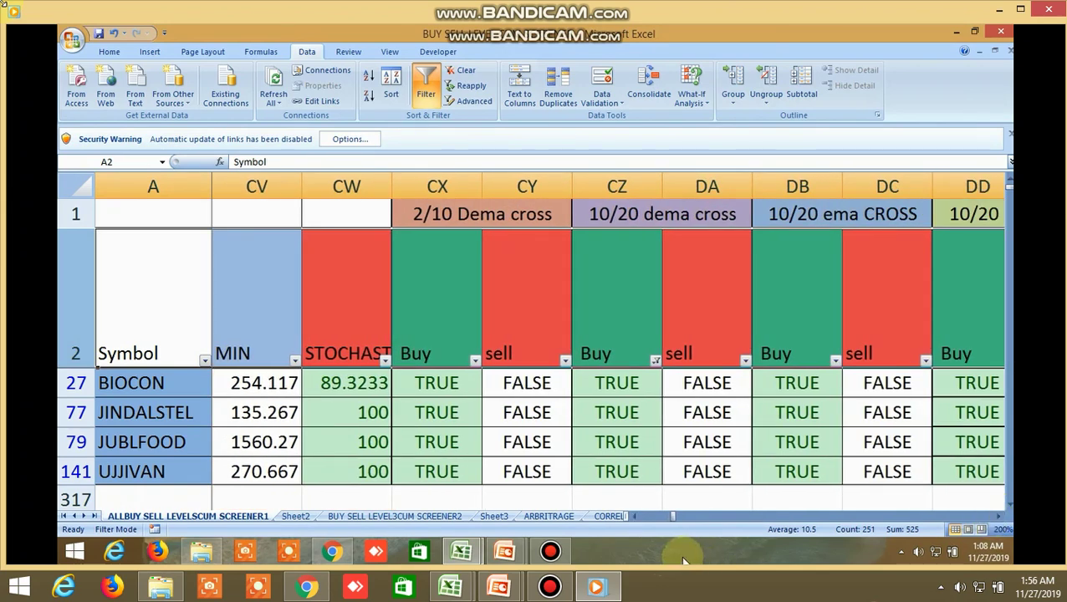
drag(672, 516, 637, 522)
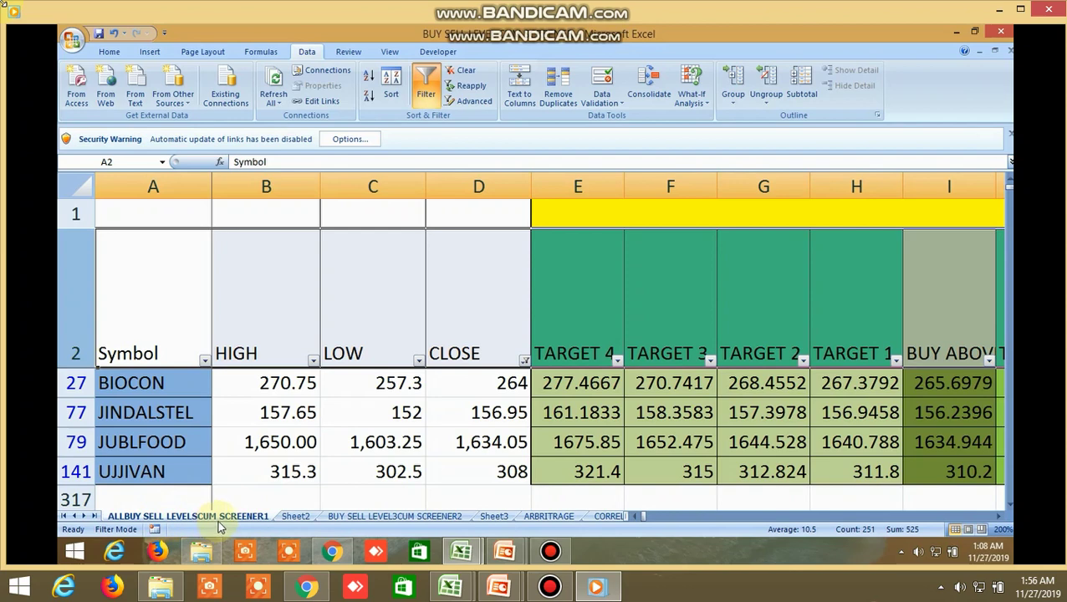
click(1001, 517)
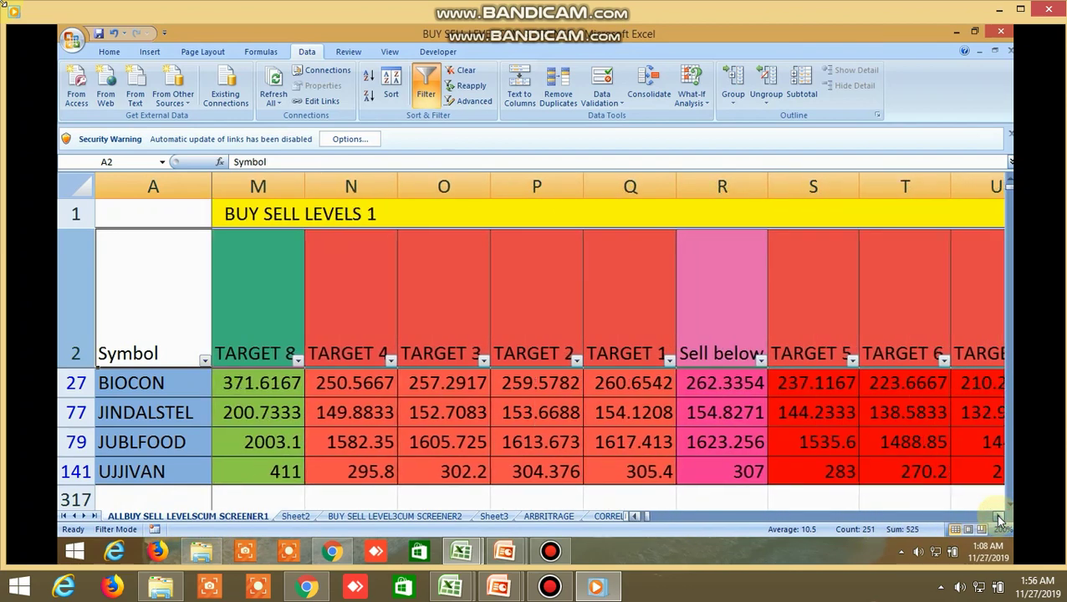
drag(1001, 517, 1000, 518)
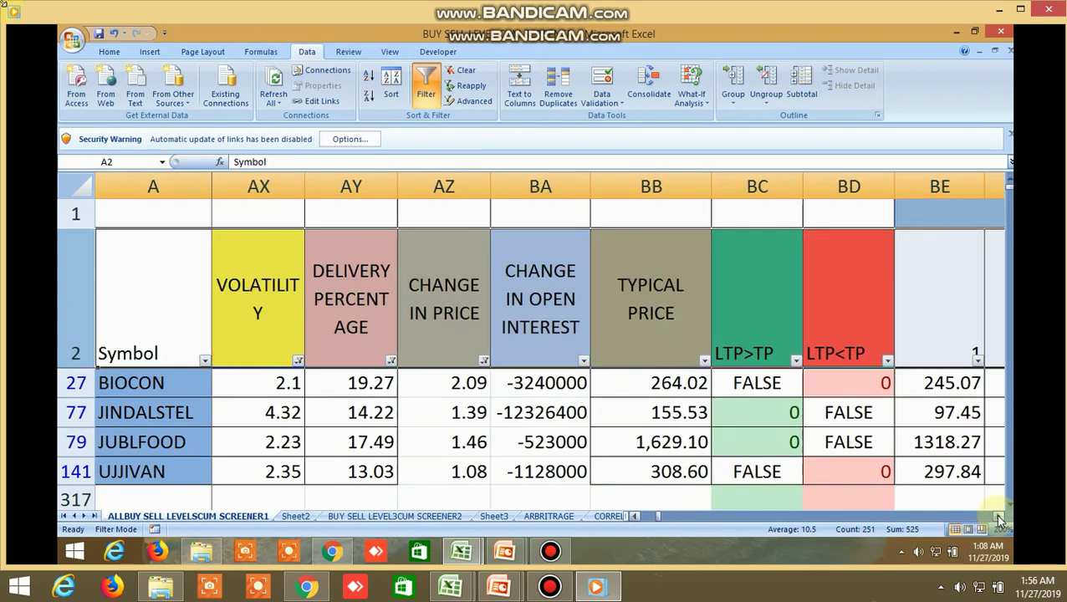
drag(1001, 518, 1003, 519)
drag(713, 516, 638, 522)
Open the BUY SELL LEVEL3CUM SCREENER2 sheet and display its first symbols with the BUY SELL LEVELS 3 uptrend columns.
click(433, 517)
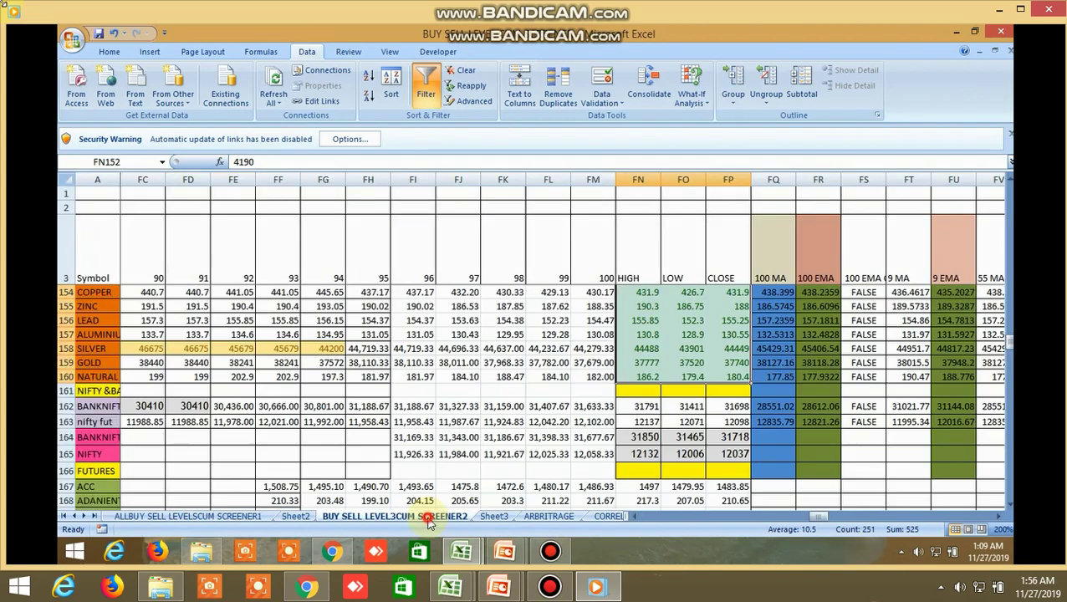
scroll(624, 501, up, 20)
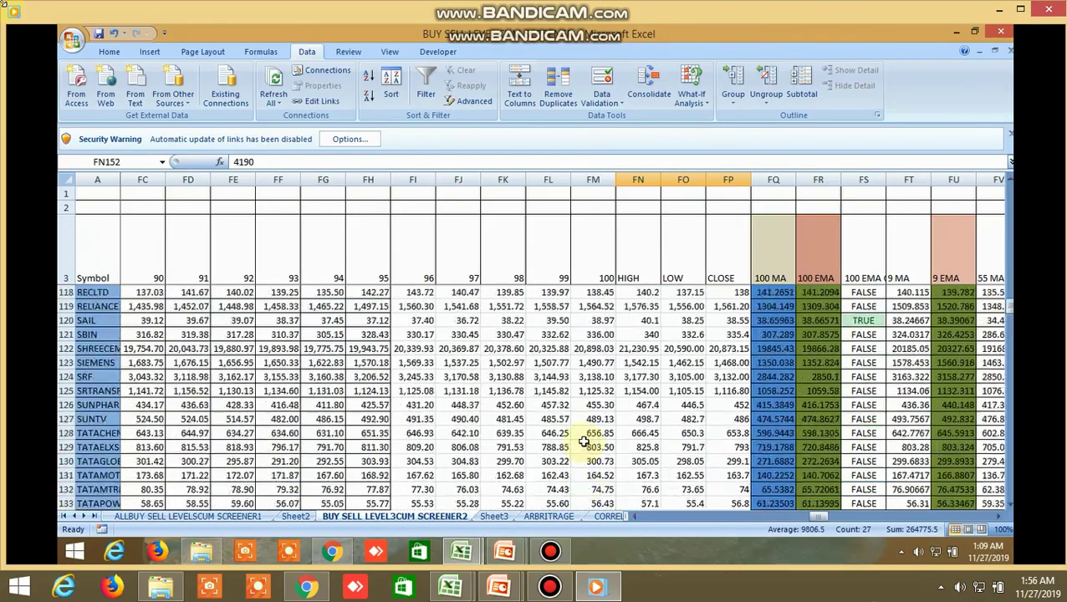
scroll(584, 441, up, 19)
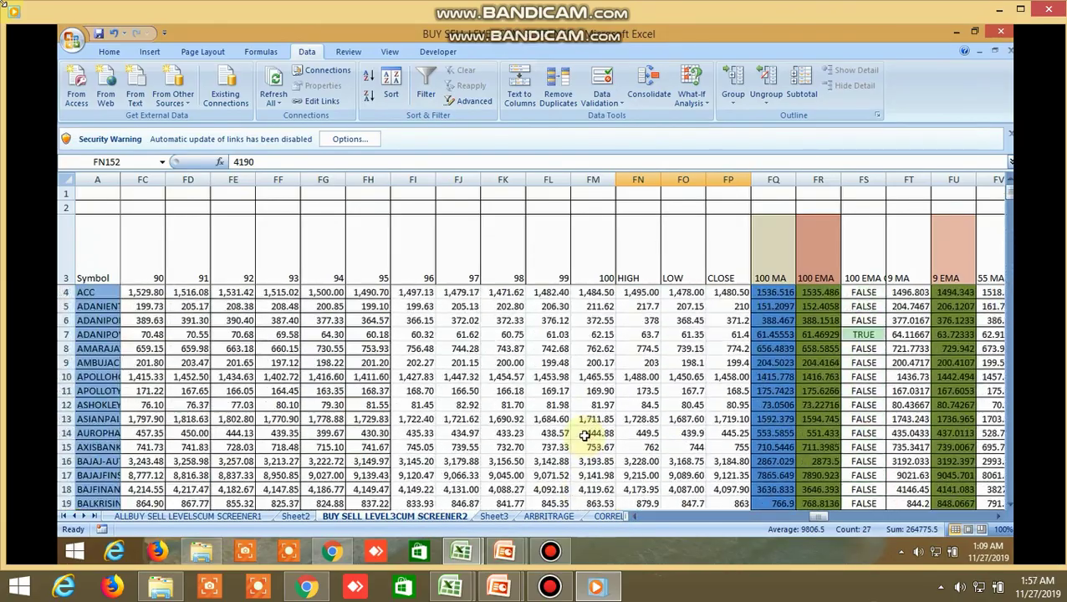
drag(821, 519, 647, 521)
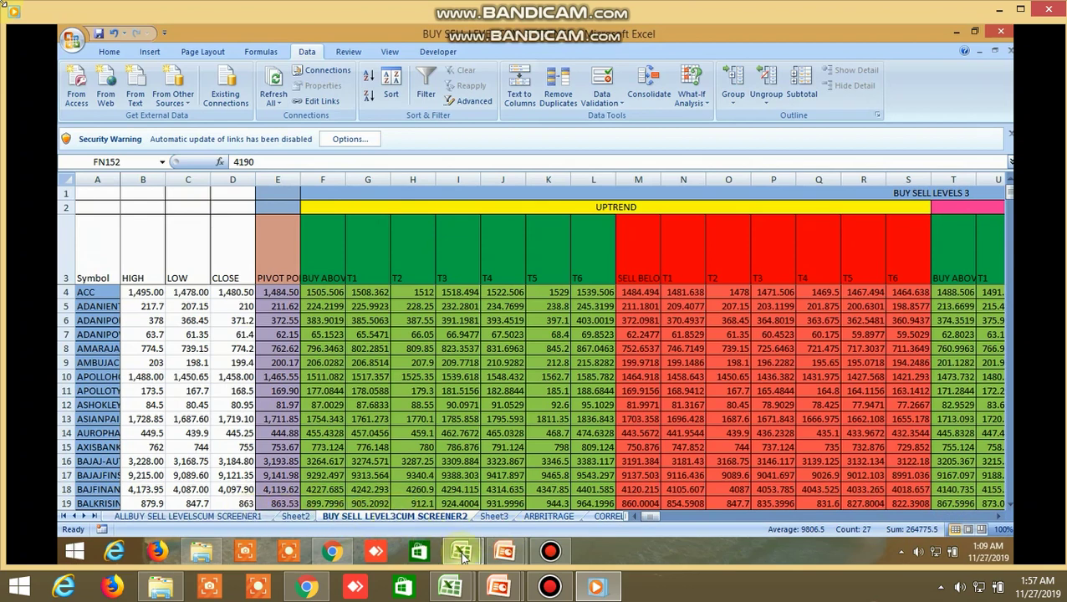
Bring up the BUY SELL LEVEL 3 workbook for comparison and return to BUY SELL LEVEL CUM SCREENER.
mouse_move(463, 556)
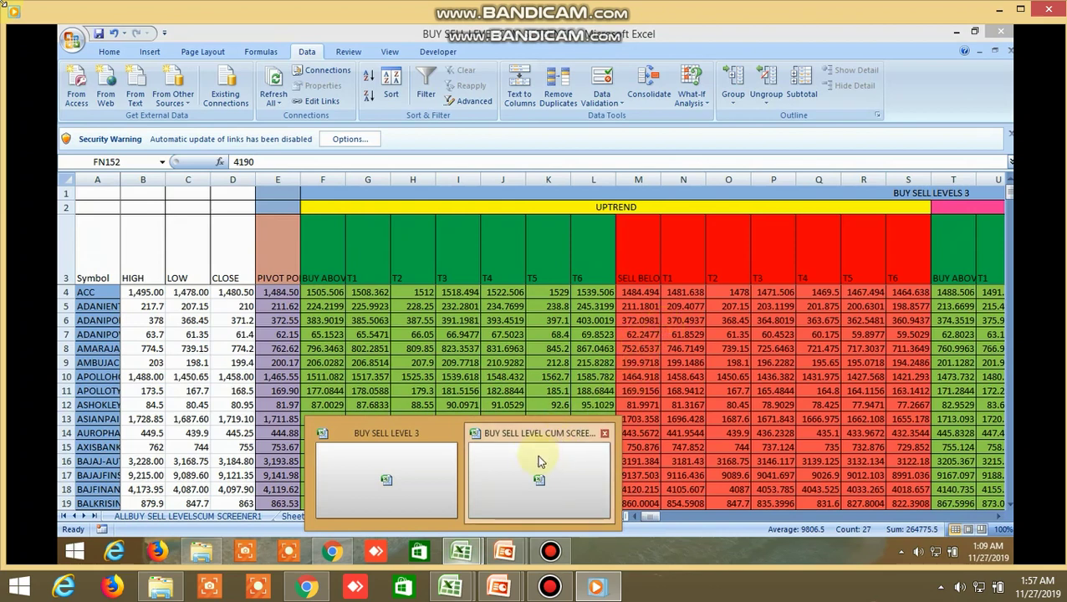
click(488, 473)
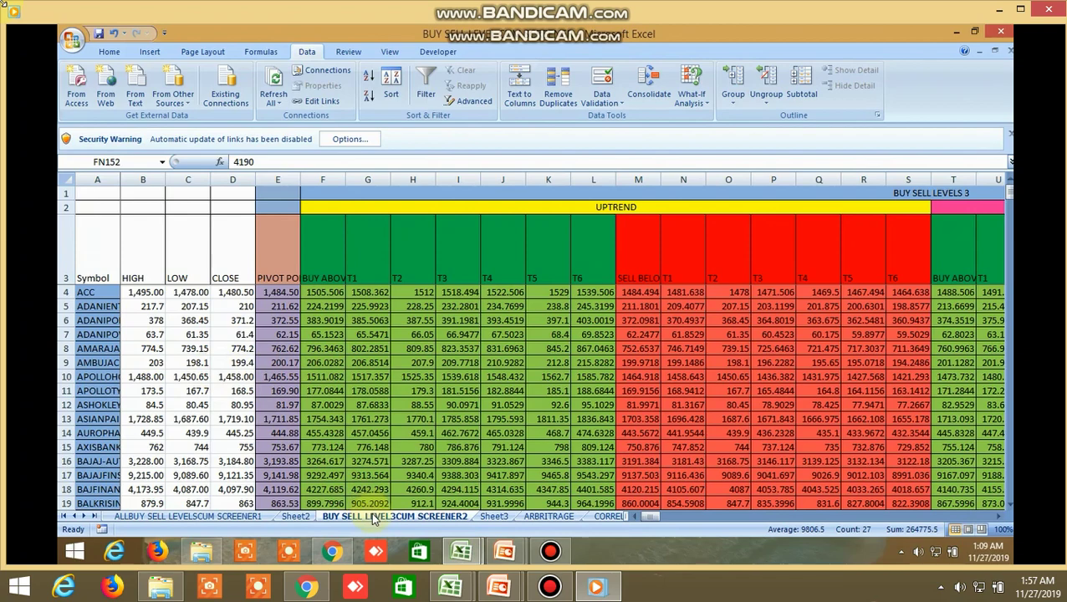
click(463, 554)
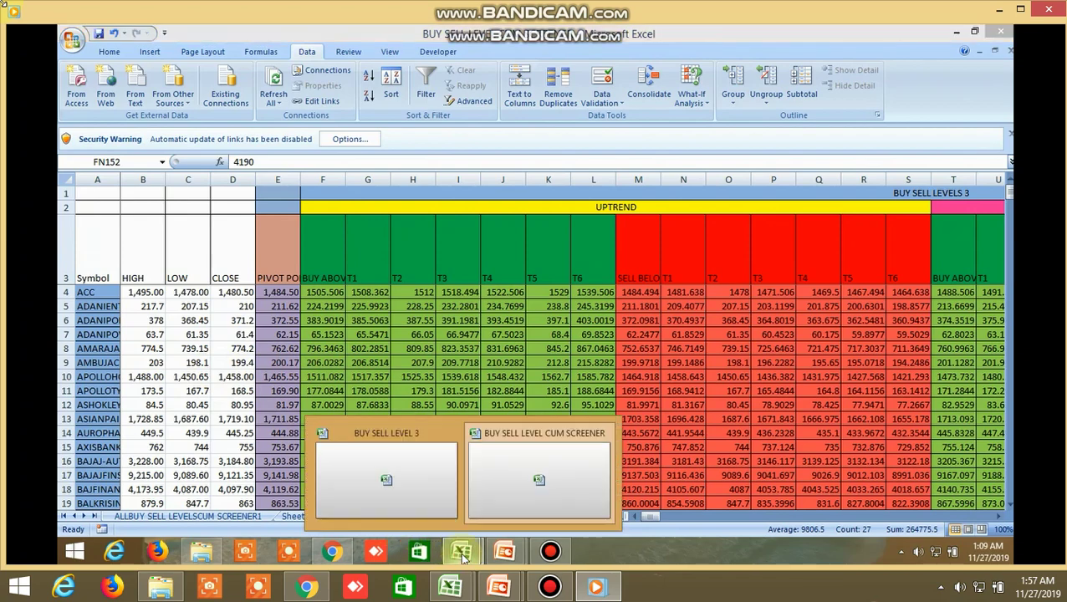
click(389, 482)
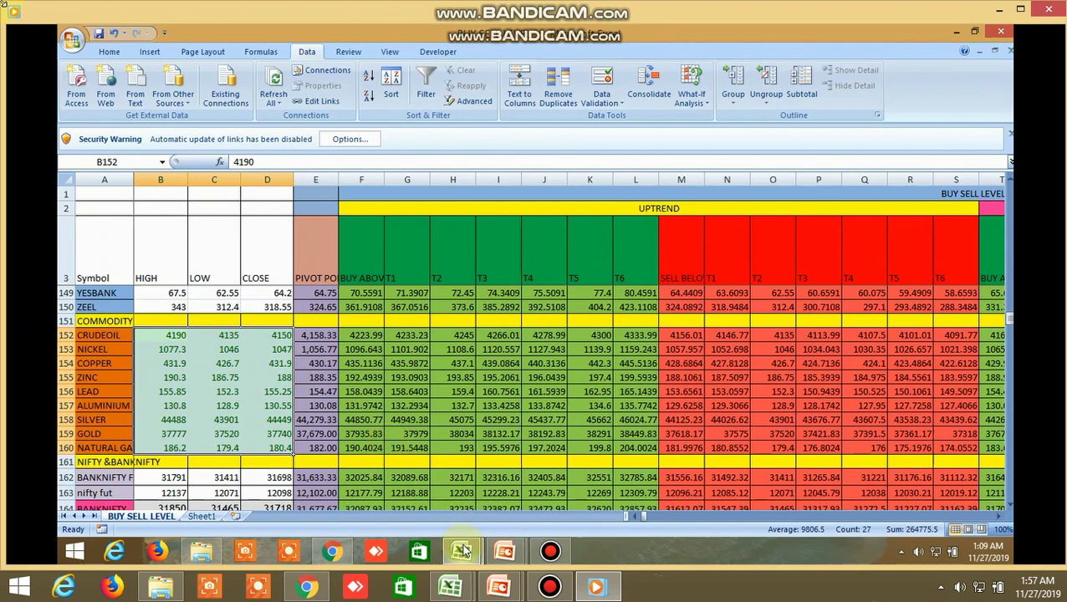
mouse_move(463, 552)
click(502, 468)
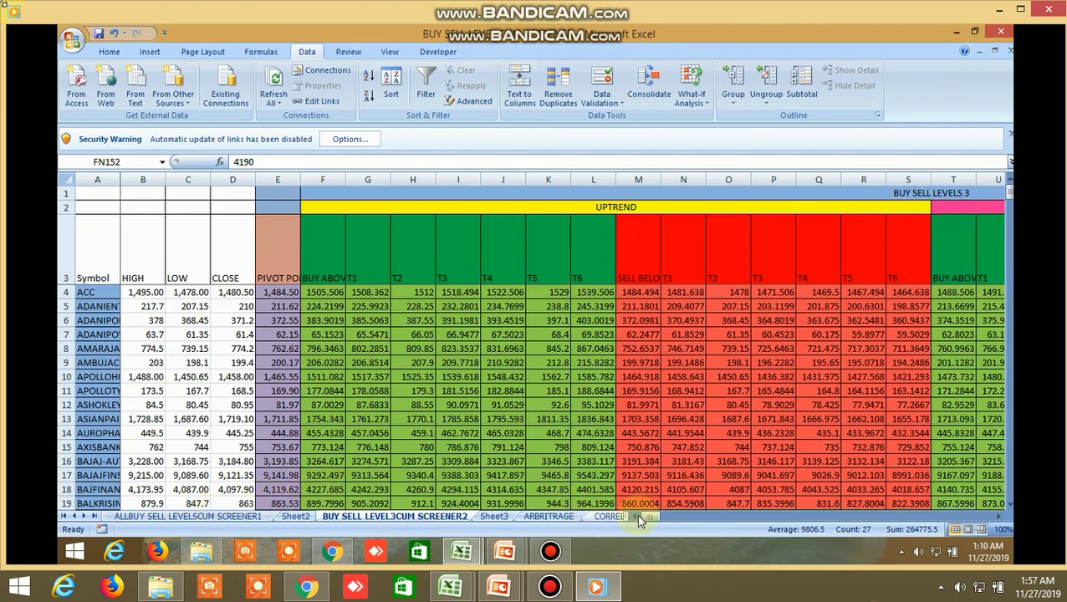
Examine the UPTREND and DOWNTREND buy and sell target columns on the BUY SELL LEVEL3CUM SCREENER2 sheet.
drag(652, 519, 653, 519)
click(568, 209)
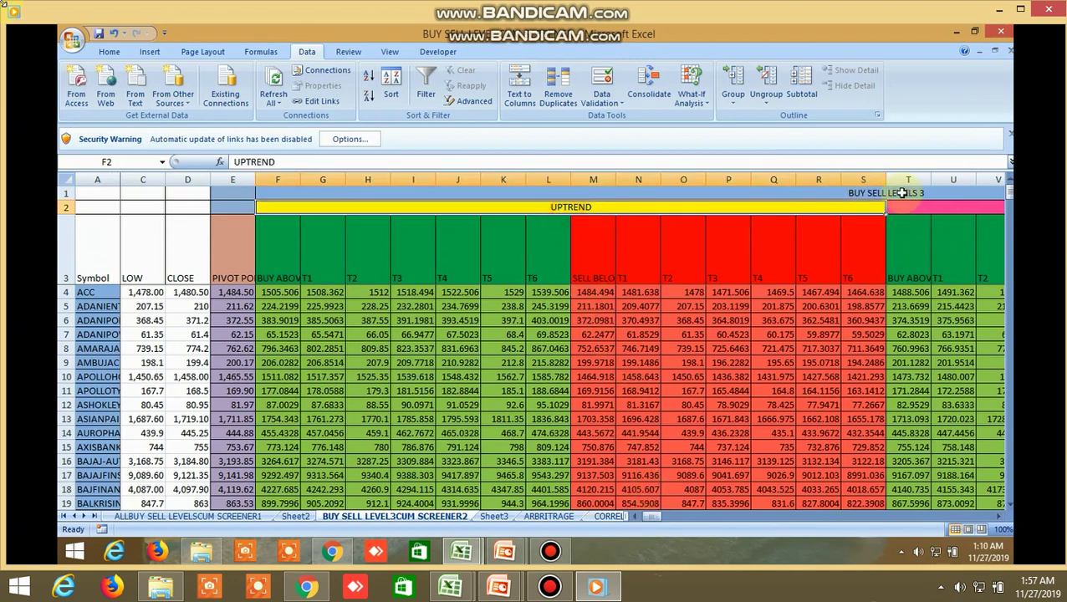
click(907, 208)
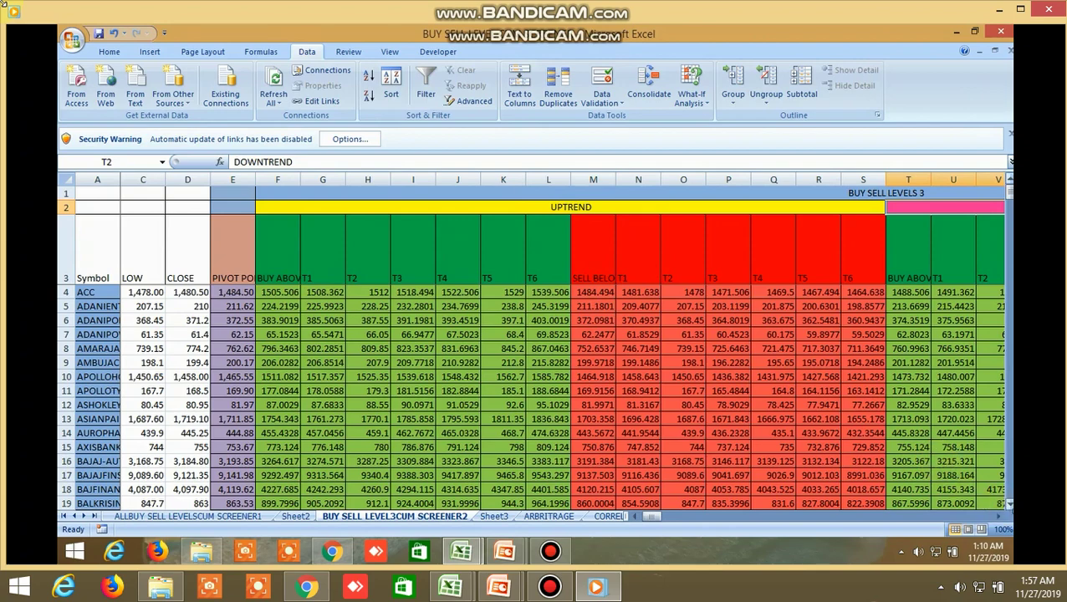
click(1001, 517)
click(1001, 517)
click(1001, 517)
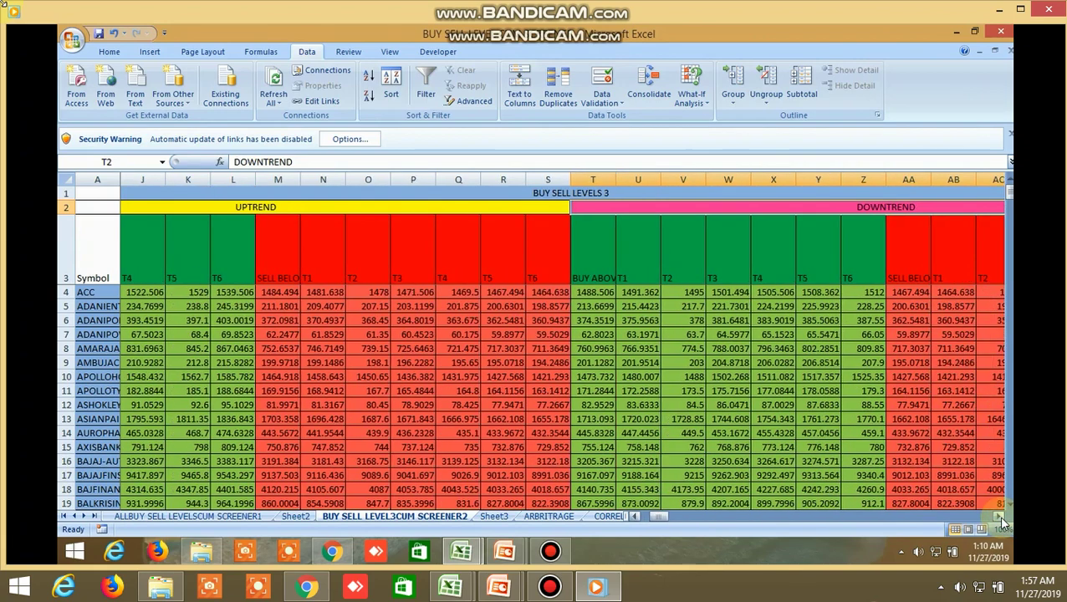
click(1001, 517)
click(1002, 519)
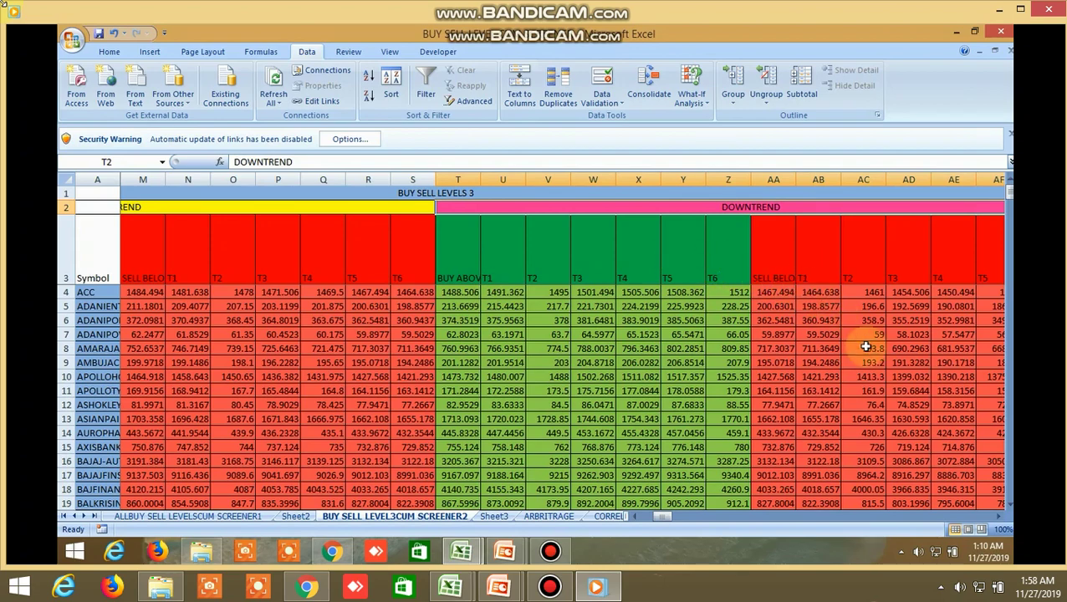
Display the LTP POSITION WITH RELATION TO BUY SELL LEVELS columns and select their merged heading.
click(1002, 517)
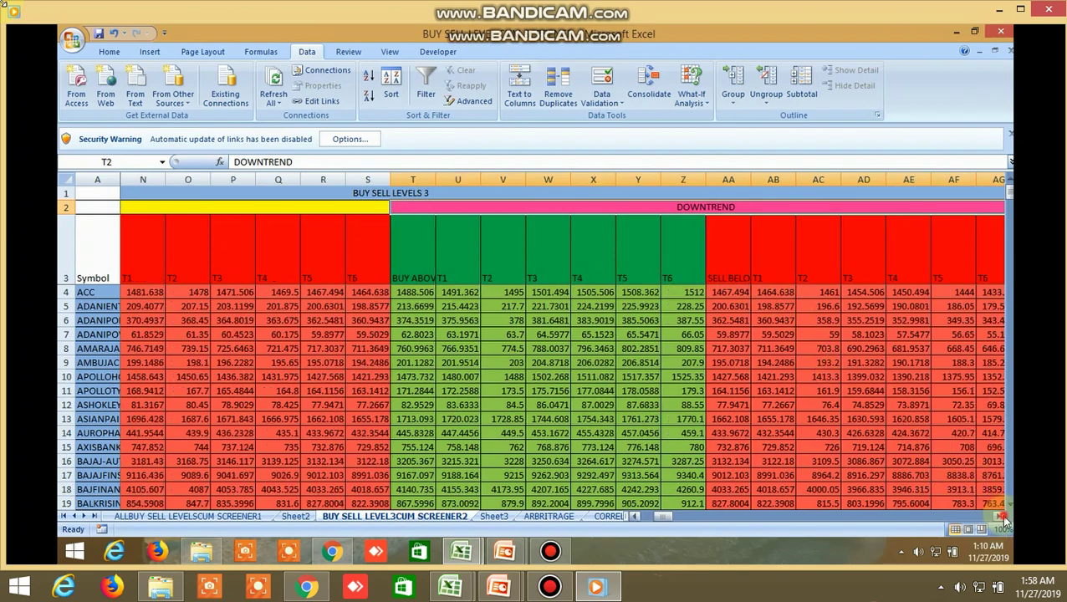
click(1002, 517)
click(1002, 517)
click(1002, 517)
click(1002, 517)
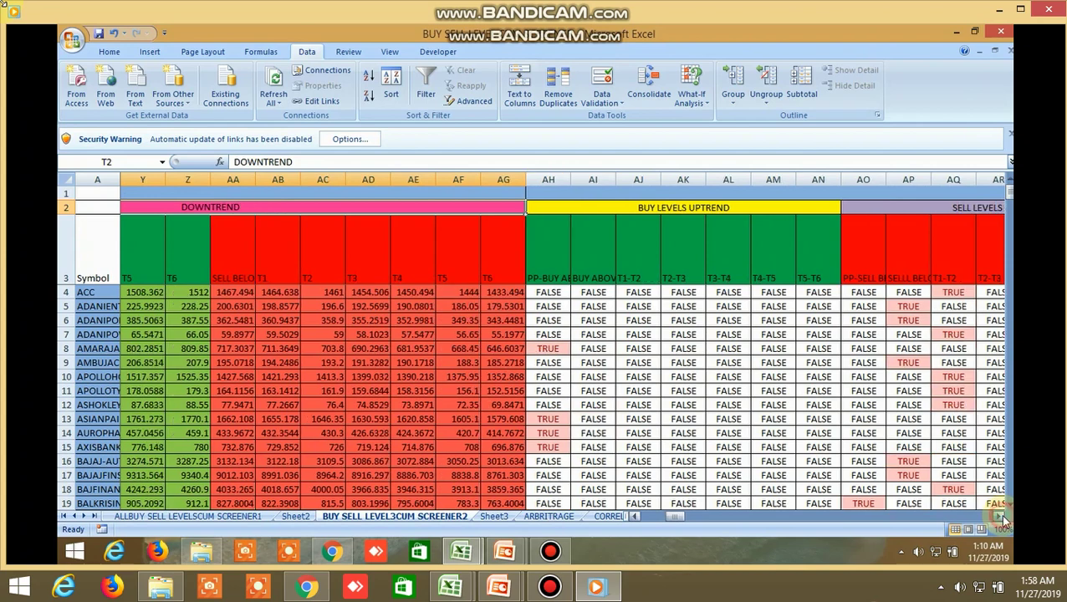
click(1002, 516)
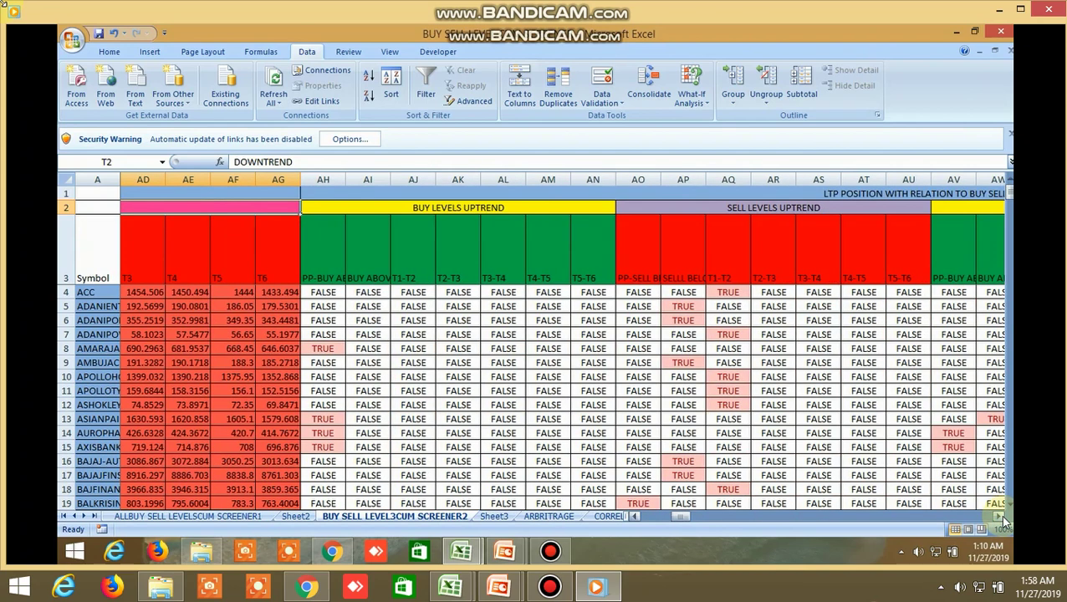
click(1002, 517)
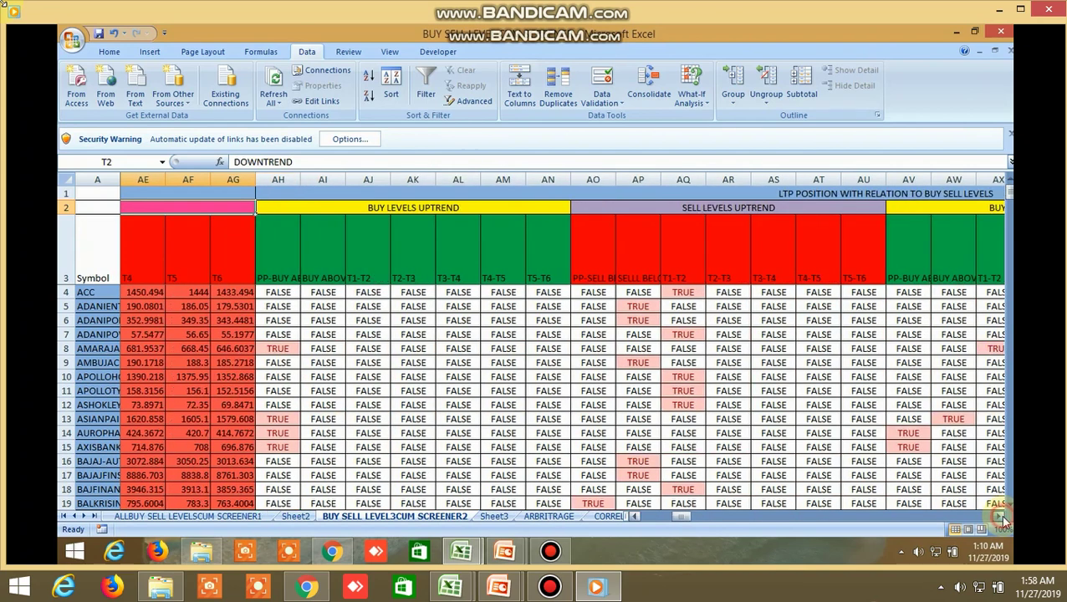
click(805, 195)
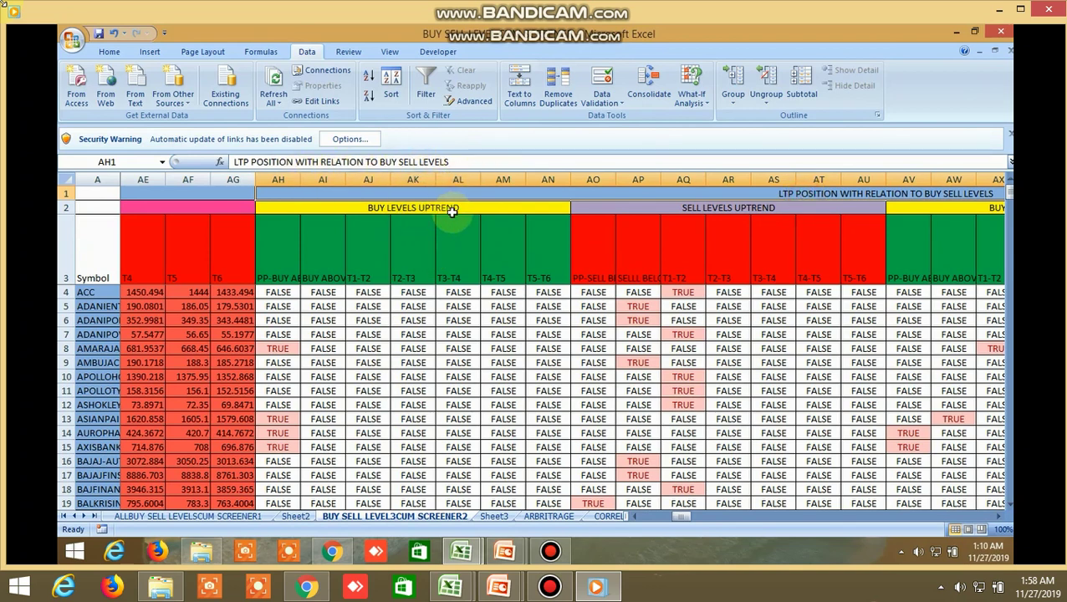
Examine the downtrend buy and sell level columns through to the LTP close-to-entry-level columns.
click(999, 516)
click(999, 516)
click(999, 516)
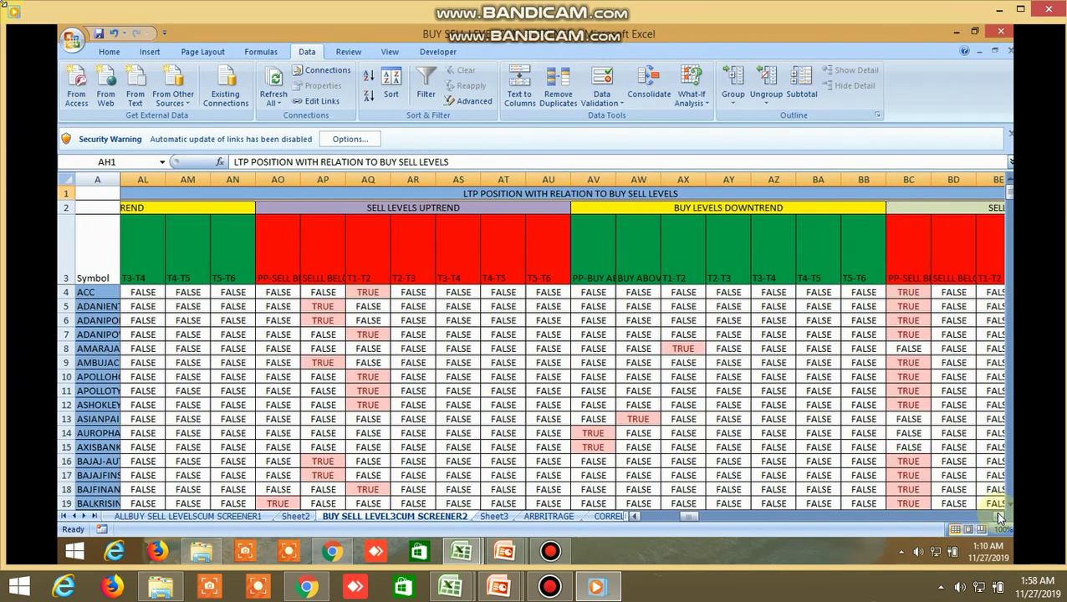
click(998, 516)
click(999, 516)
click(999, 516)
click(998, 516)
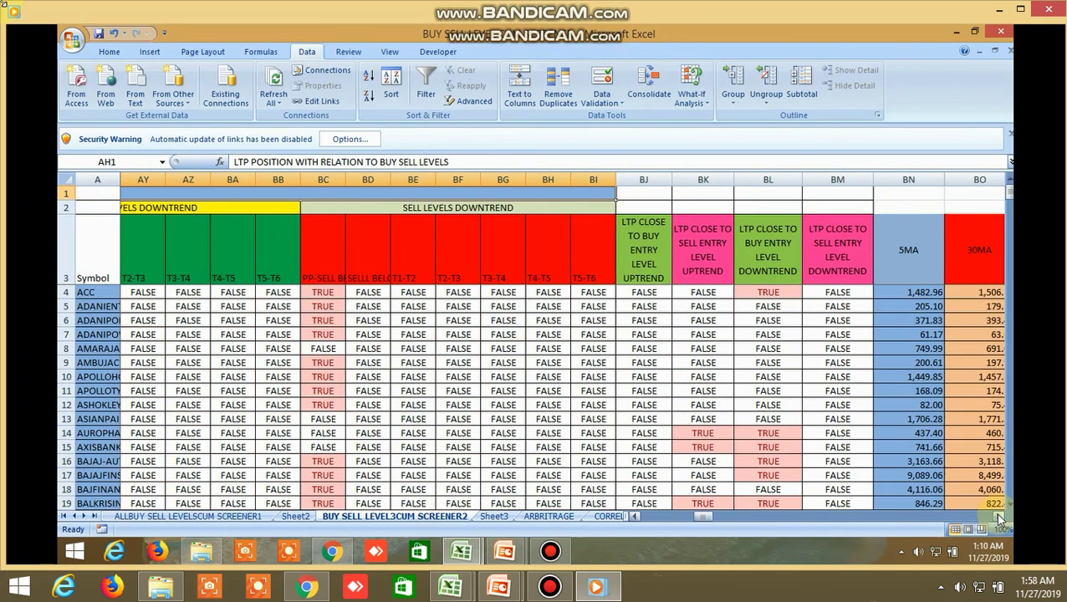
Examine the 5-30 MA CROSS columns and continue across the price history to the 9-55 EMA and 14 EMA columns.
click(999, 516)
click(999, 516)
click(999, 516)
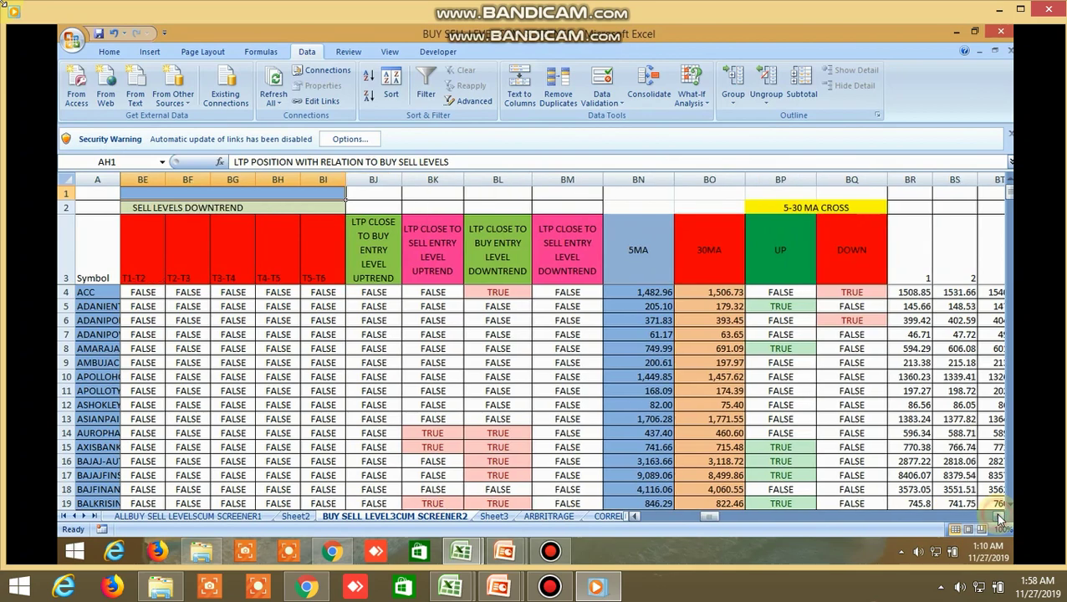
click(999, 516)
click(999, 516)
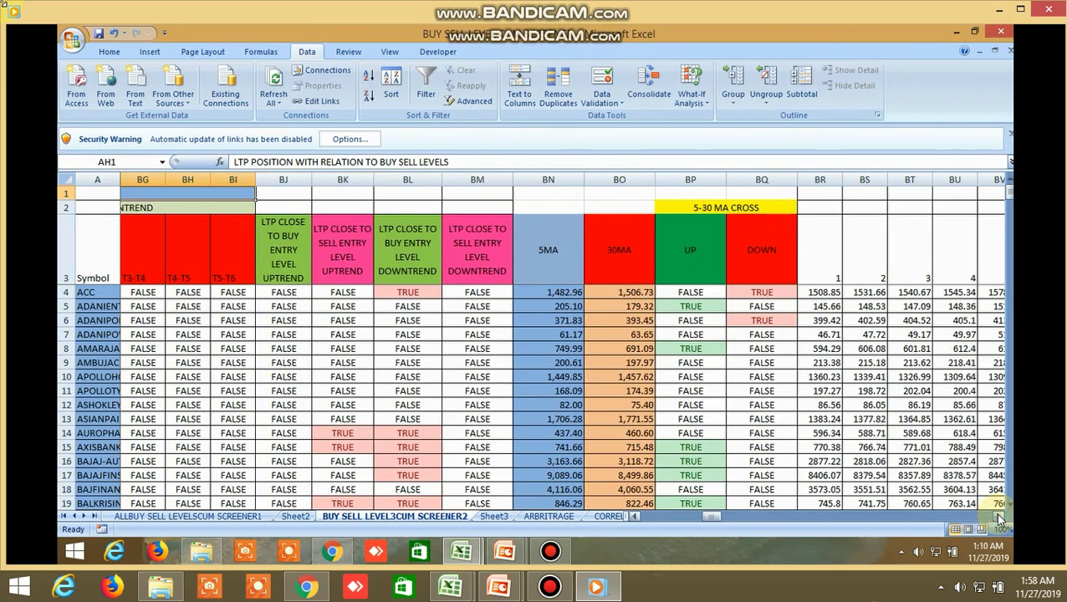
click(999, 516)
click(999, 516)
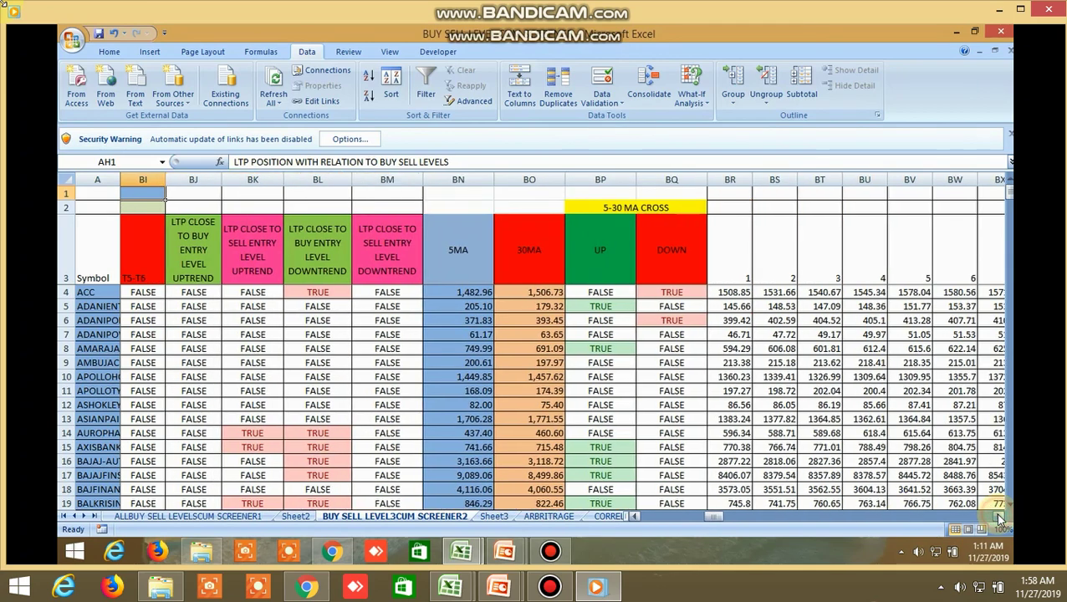
click(999, 516)
click(999, 516)
click(999, 516)
drag(999, 516, 1000, 519)
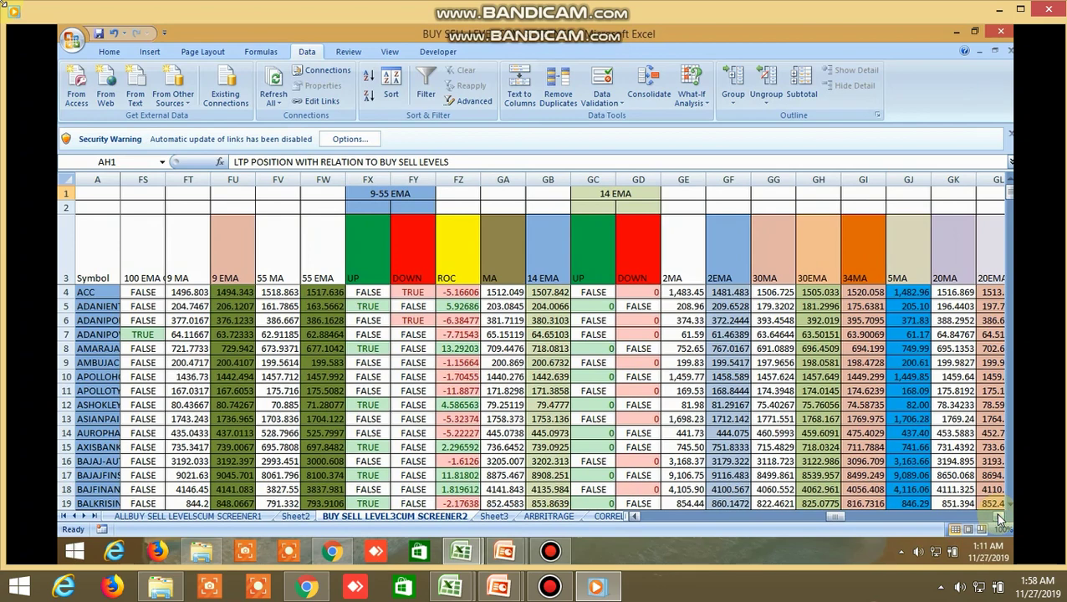
Examine the moving-average columns and the 2-30 EMA, 5-34 MA and multi-EMA crossover columns at the sheet's end.
click(1000, 517)
click(999, 517)
click(1000, 517)
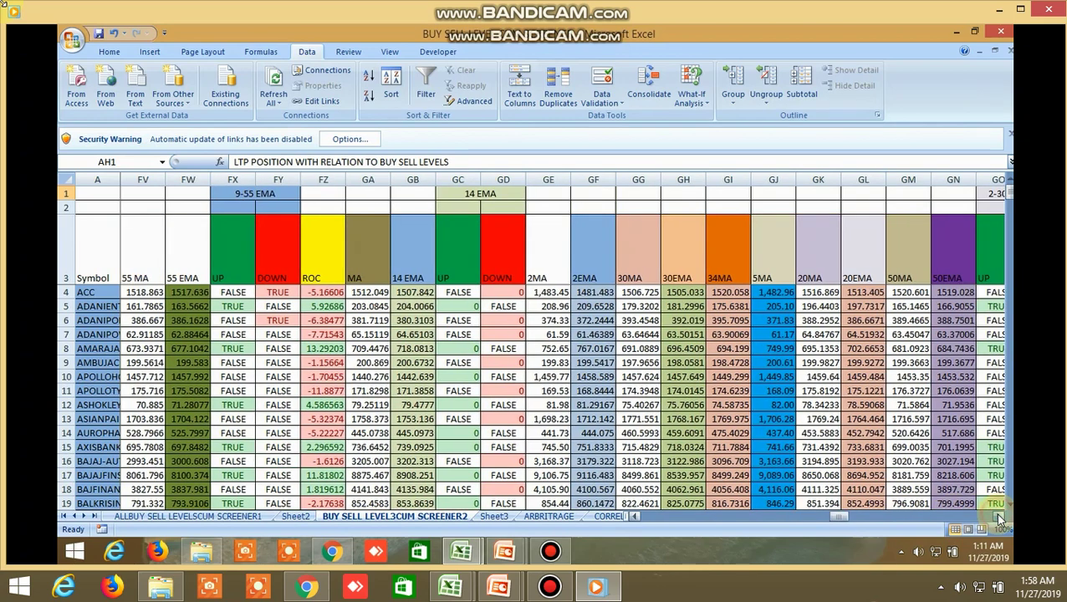
click(999, 517)
click(999, 517)
click(1000, 517)
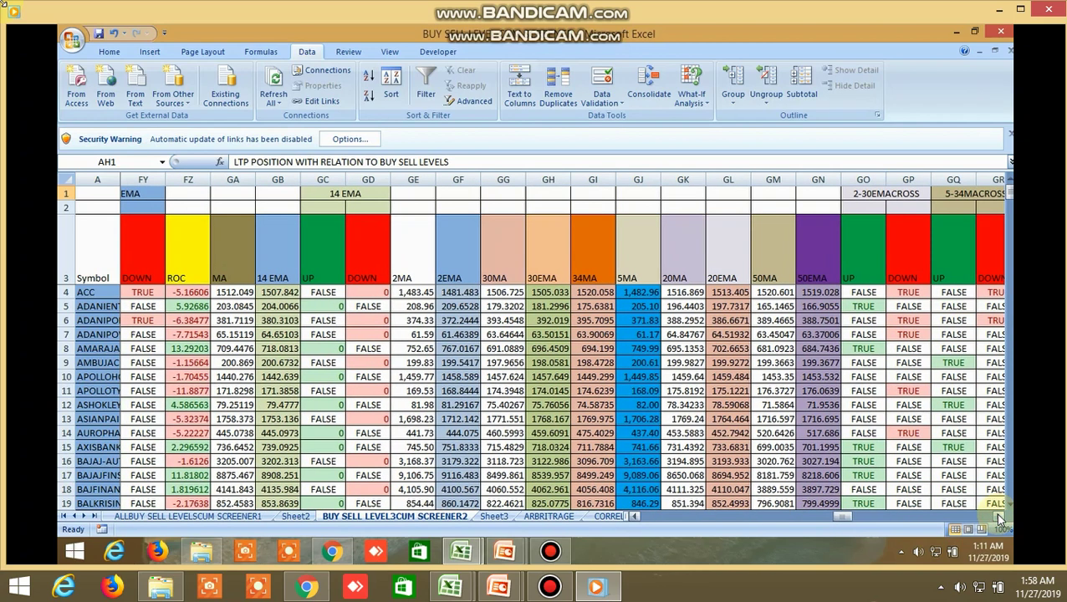
click(999, 517)
click(1000, 517)
click(1000, 517)
click(1000, 517)
click(1000, 517)
click(999, 517)
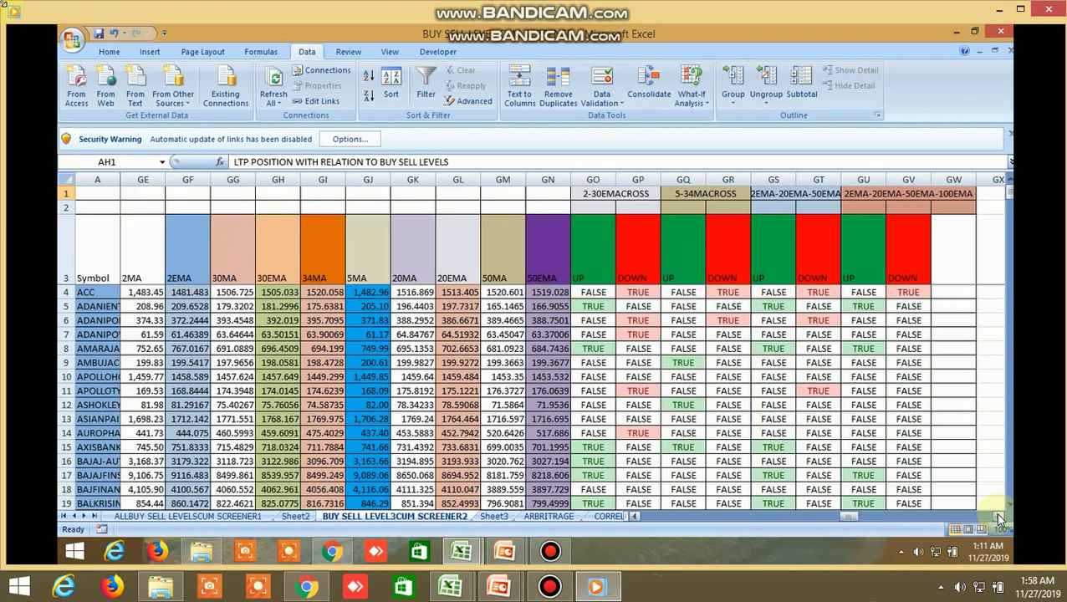
Return to the first columns of the screener sheet and switch to the BUY SELL LEVEL 3 workbook.
drag(853, 513, 651, 515)
mouse_move(460, 551)
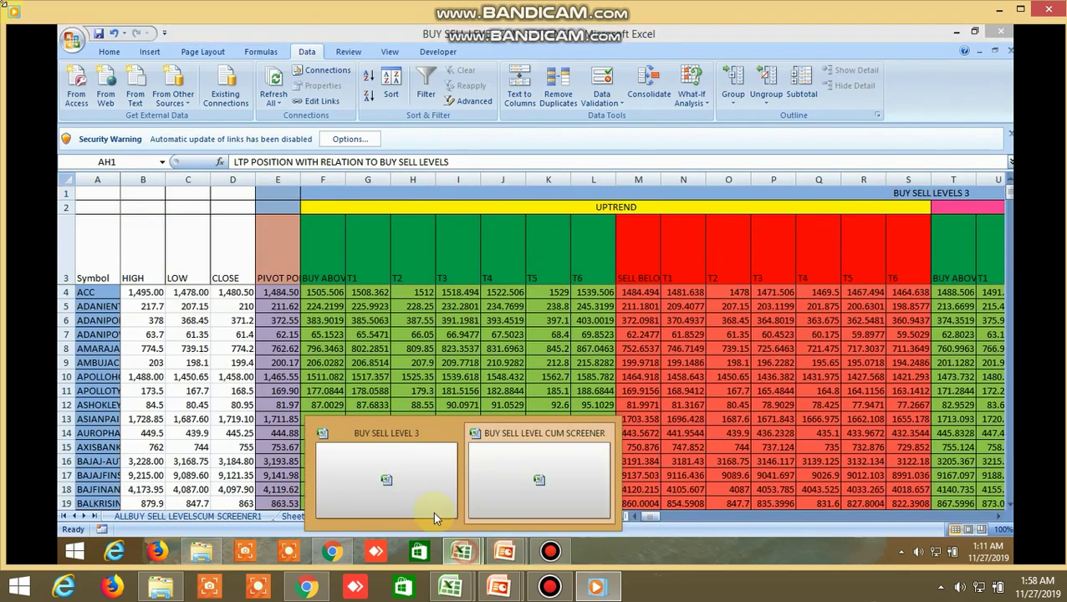
click(376, 471)
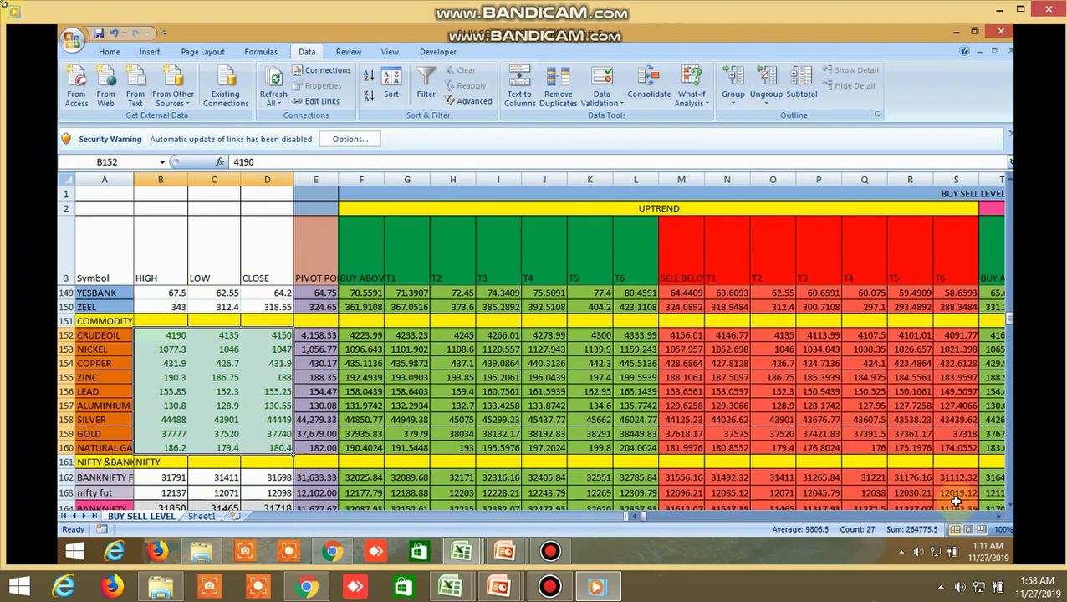
Examine the BUY SELL LEVEL sheet's 5-34 MA CROSS and HLCC/4 columns, ending back at its first columns.
drag(1001, 520, 1002, 521)
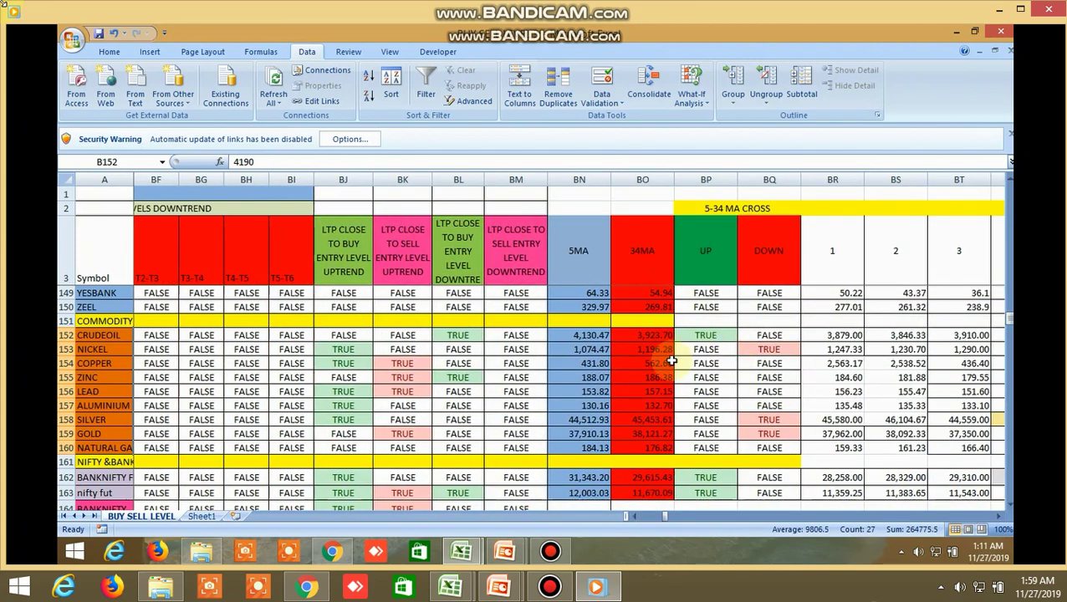
click(1001, 517)
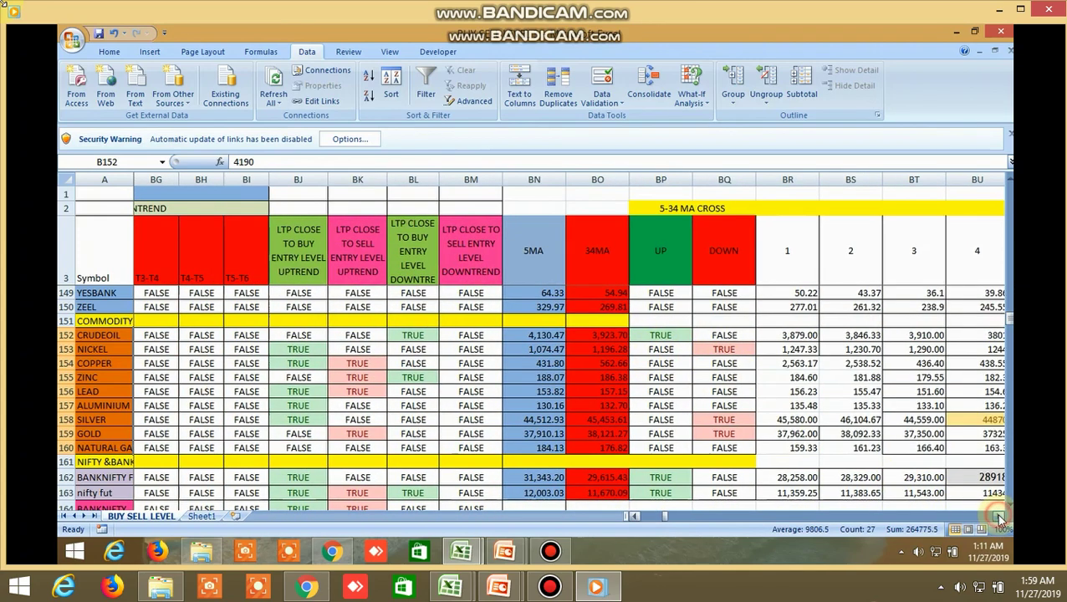
drag(1000, 519, 1000, 519)
click(511, 258)
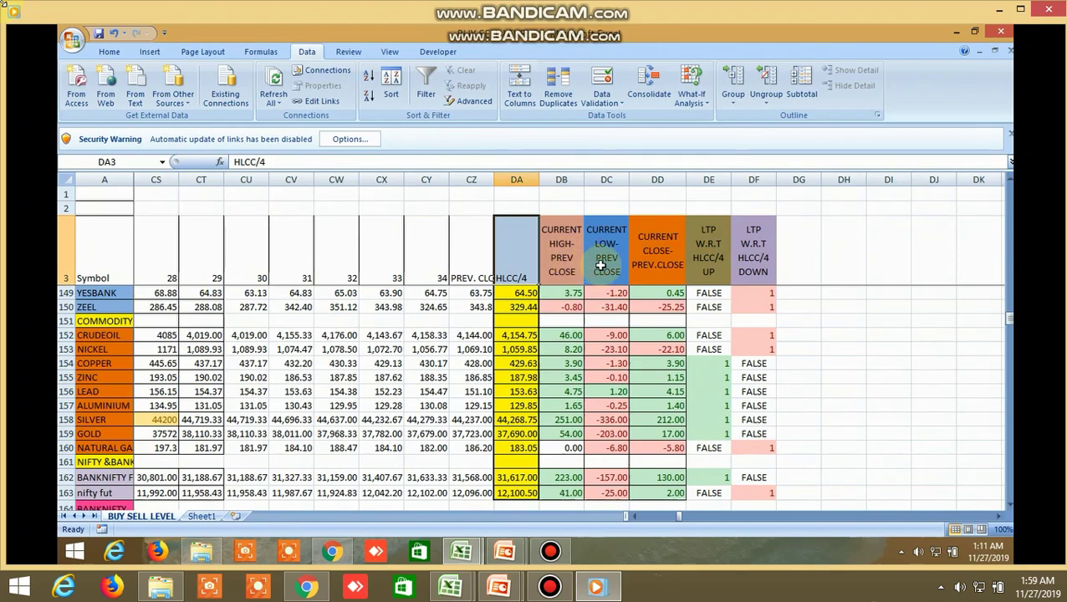
click(683, 516)
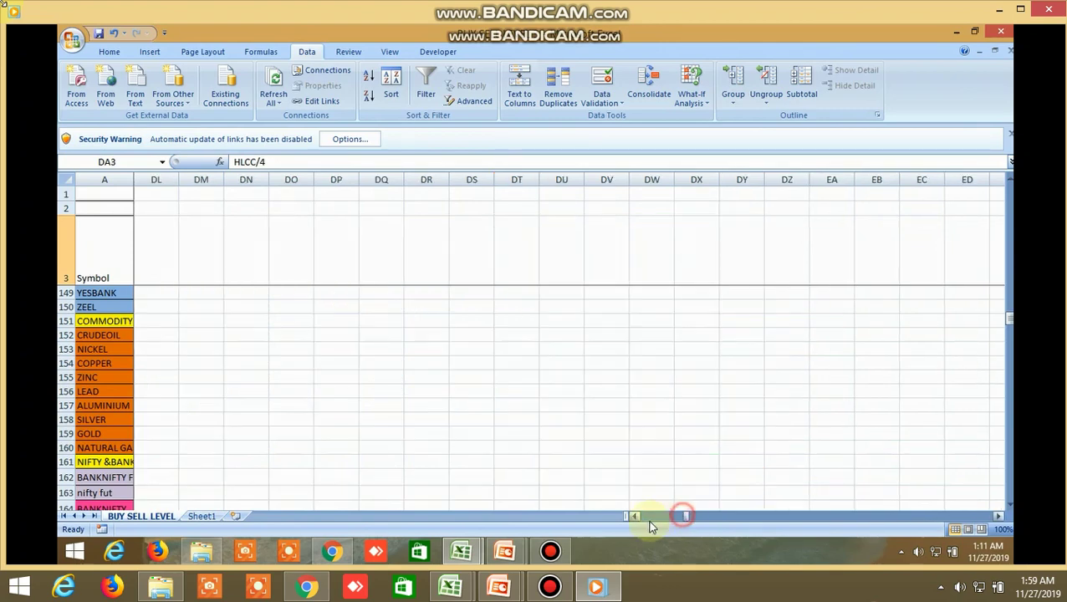
drag(687, 518, 625, 519)
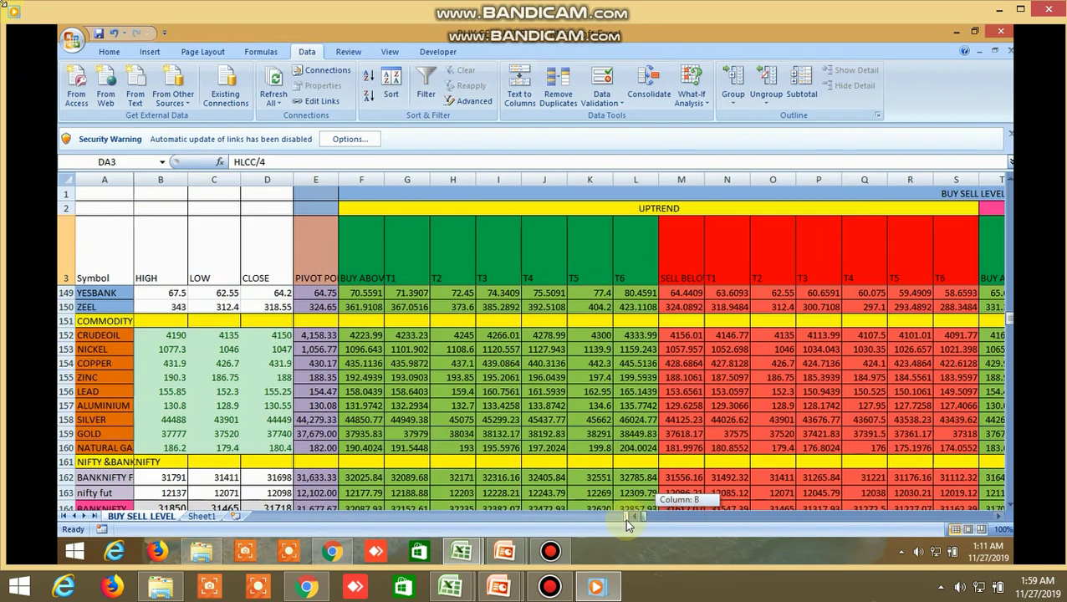
Turn on filtering for header row 3 and show only rows with 1 in the LTP W.R.T HLCC/4 UP column.
click(67, 243)
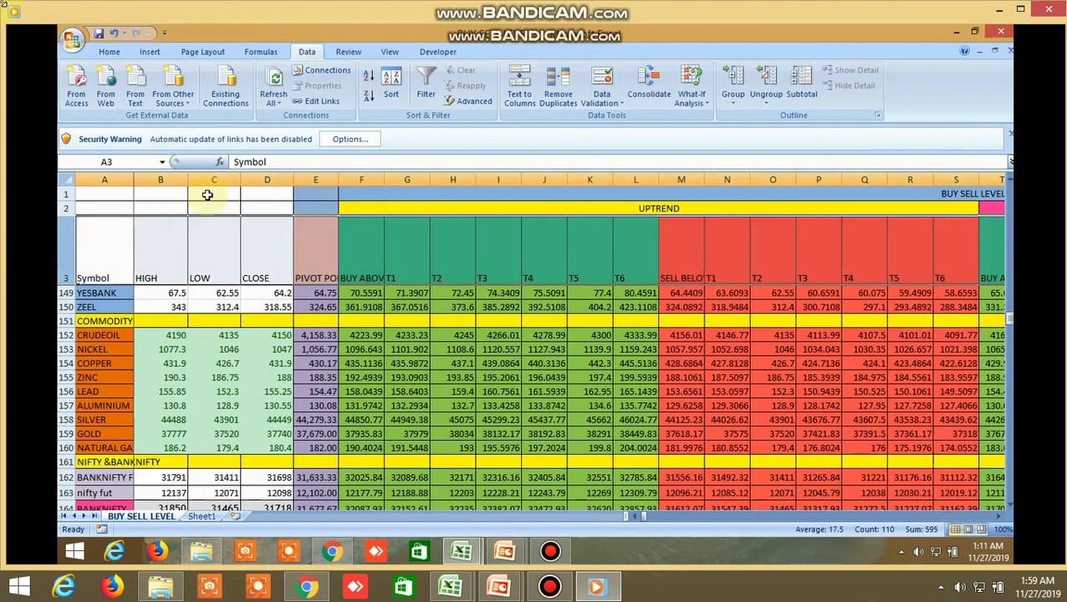
click(425, 81)
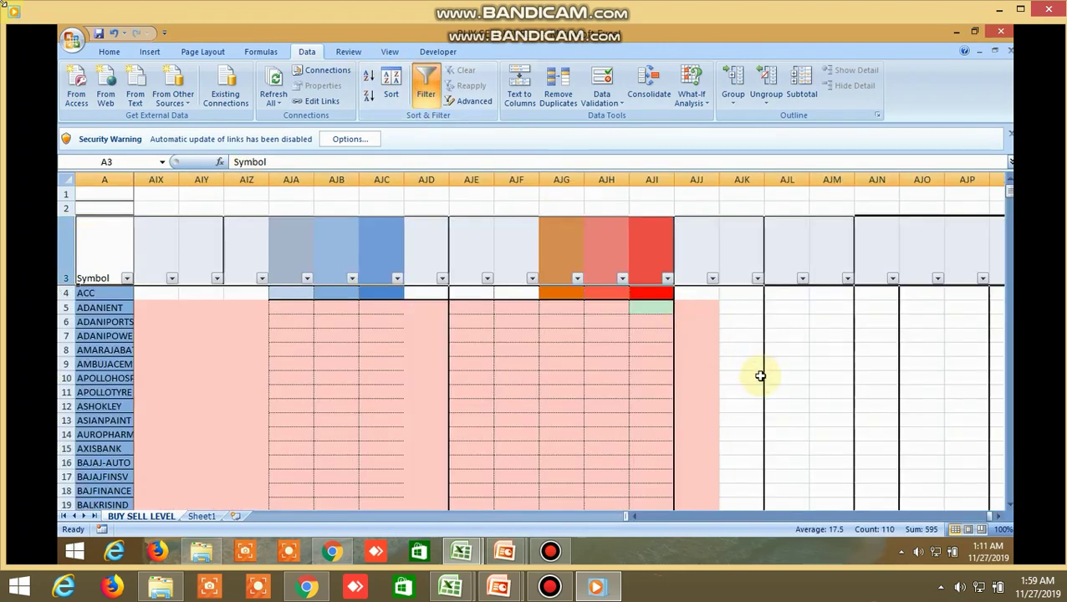
drag(979, 509, 680, 533)
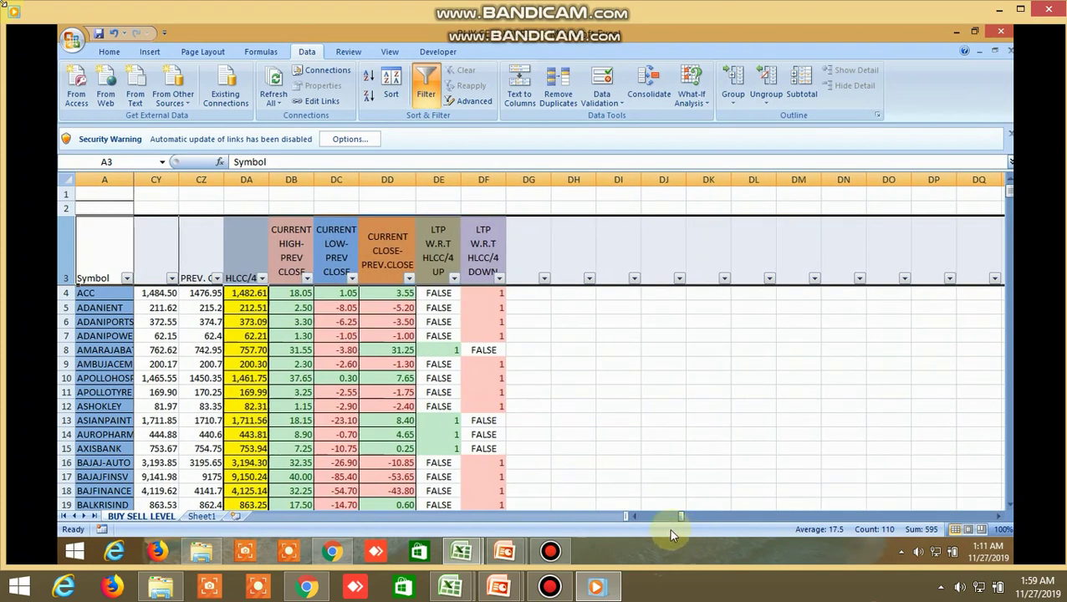
click(454, 279)
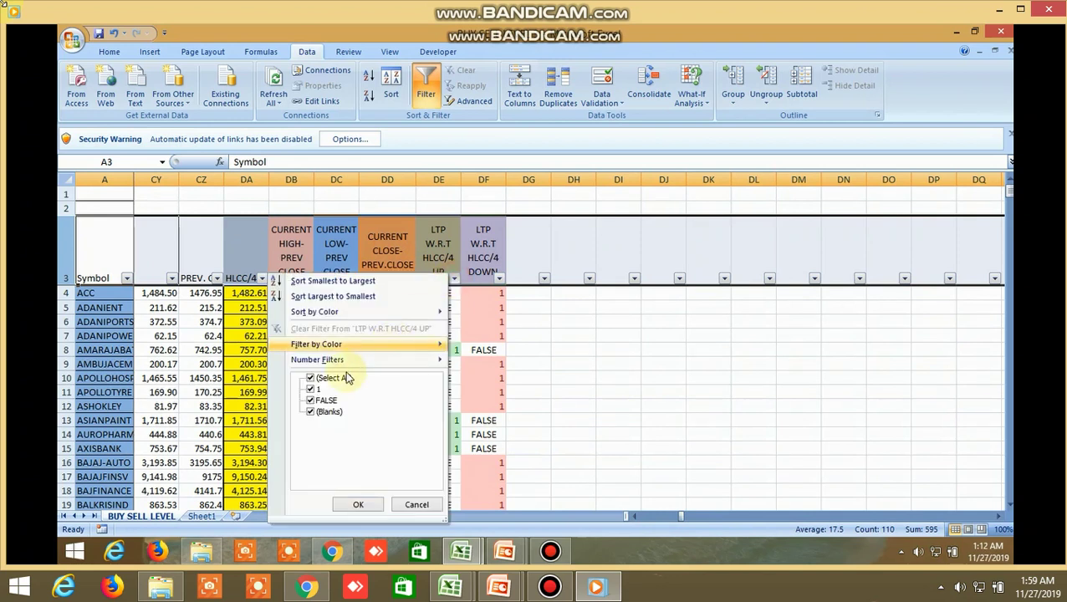
click(309, 412)
click(310, 402)
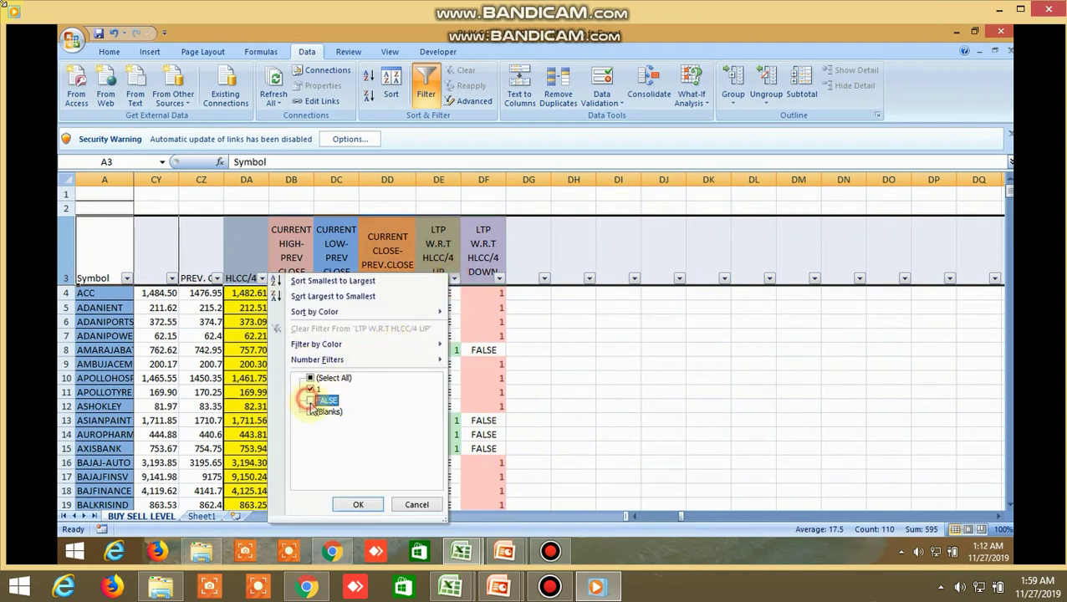
click(372, 505)
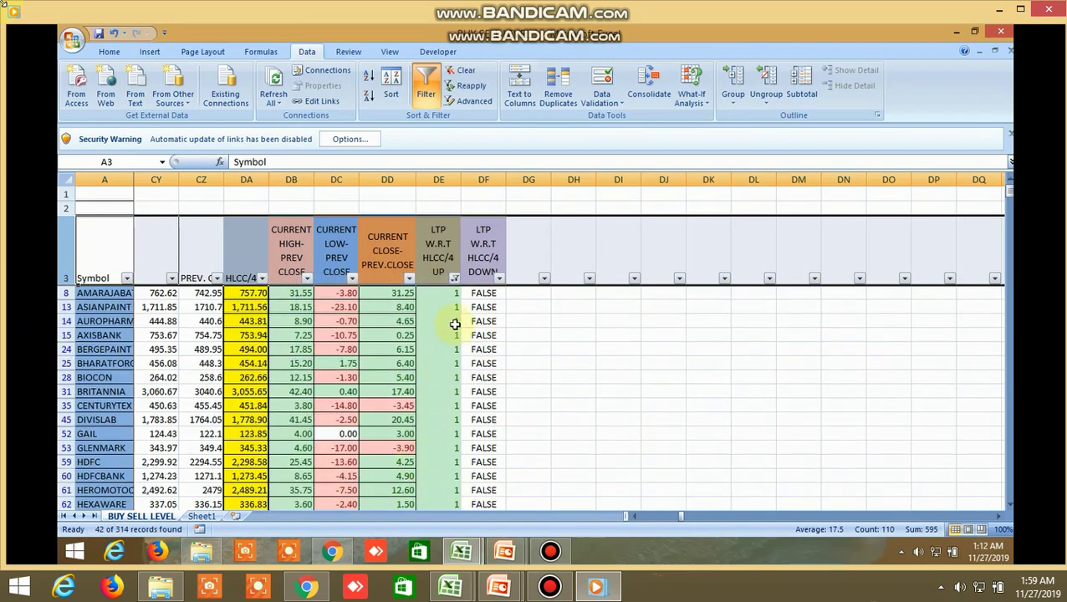
Filter the CURRENT CLOSE-PREV.CLOSE column to values greater than 0.
click(410, 281)
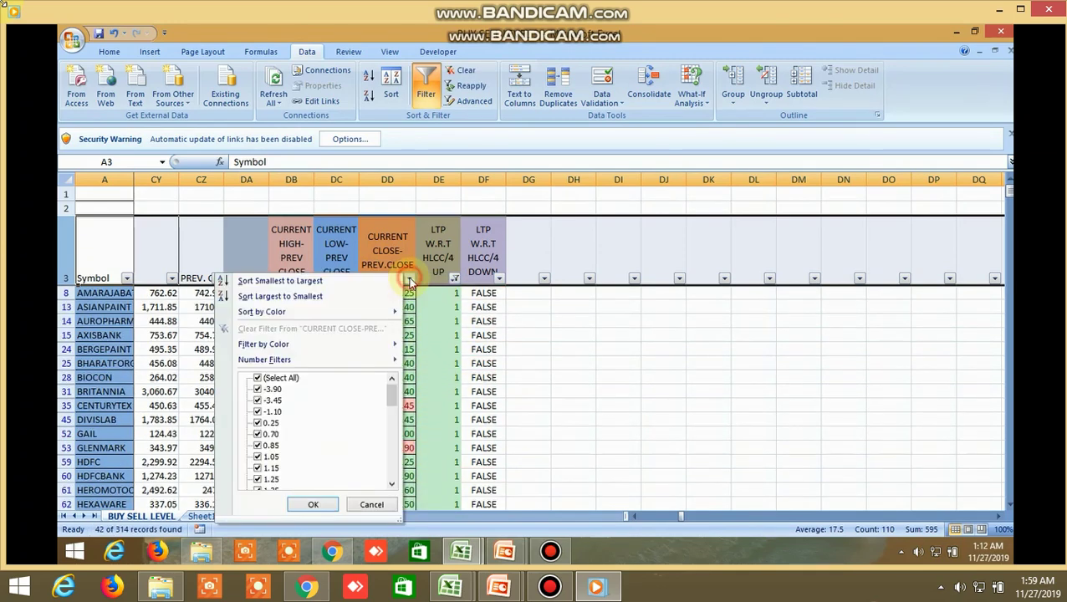
mouse_move(385, 360)
click(454, 393)
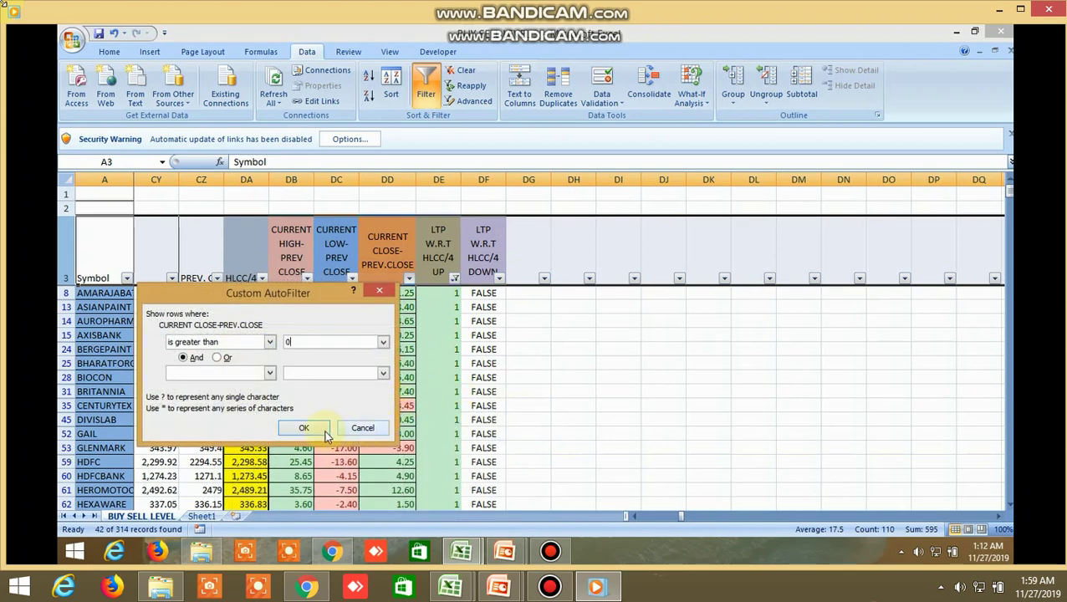
click(304, 428)
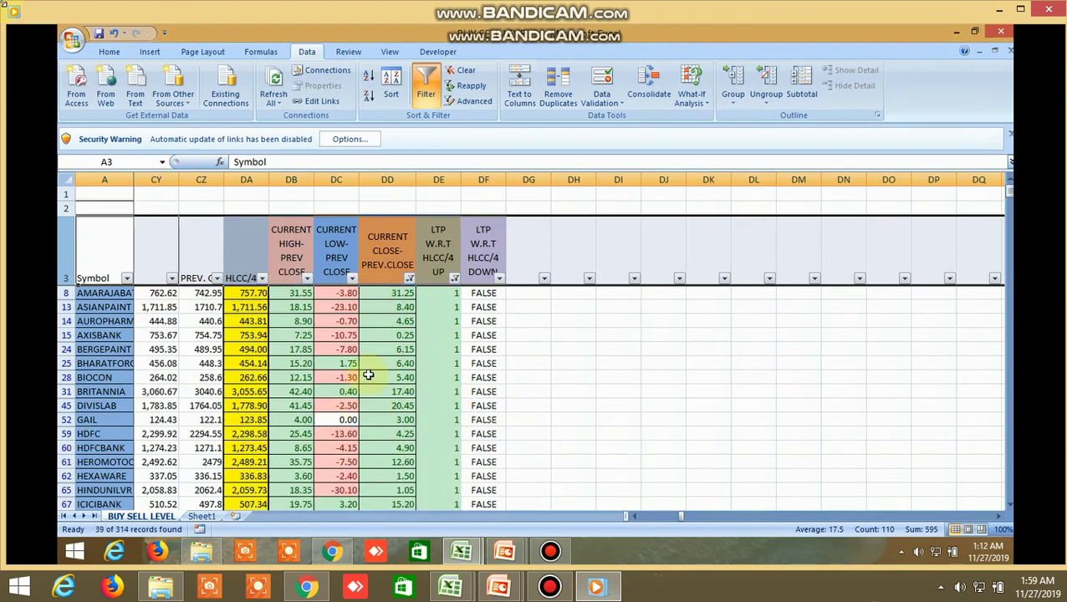
Filter the CURRENT LOW-PREV CLOSE column to values greater than 0.
click(353, 279)
mouse_move(280, 360)
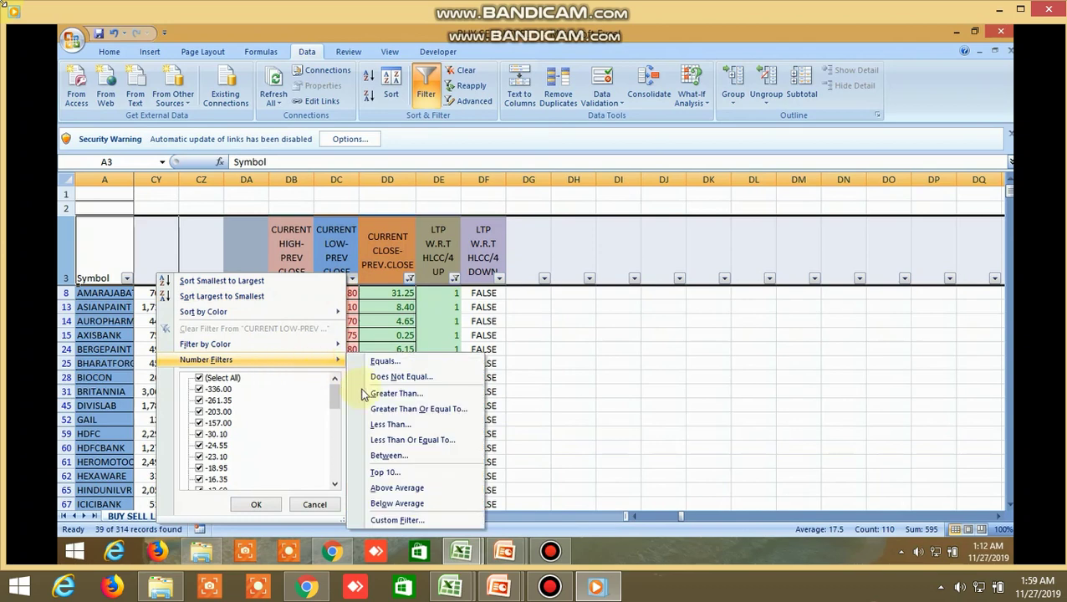
click(387, 397)
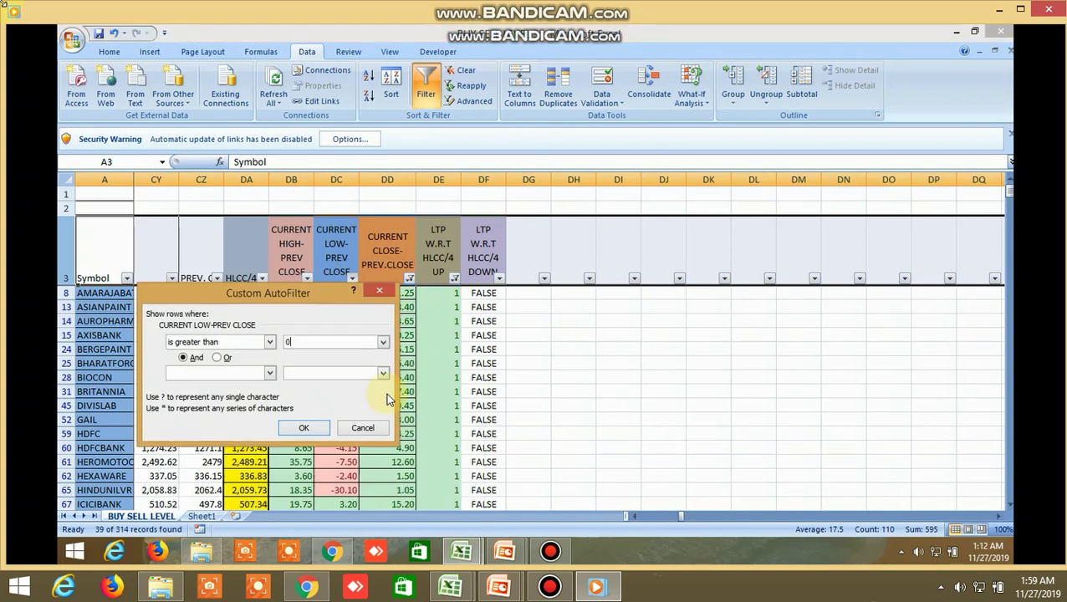
click(302, 430)
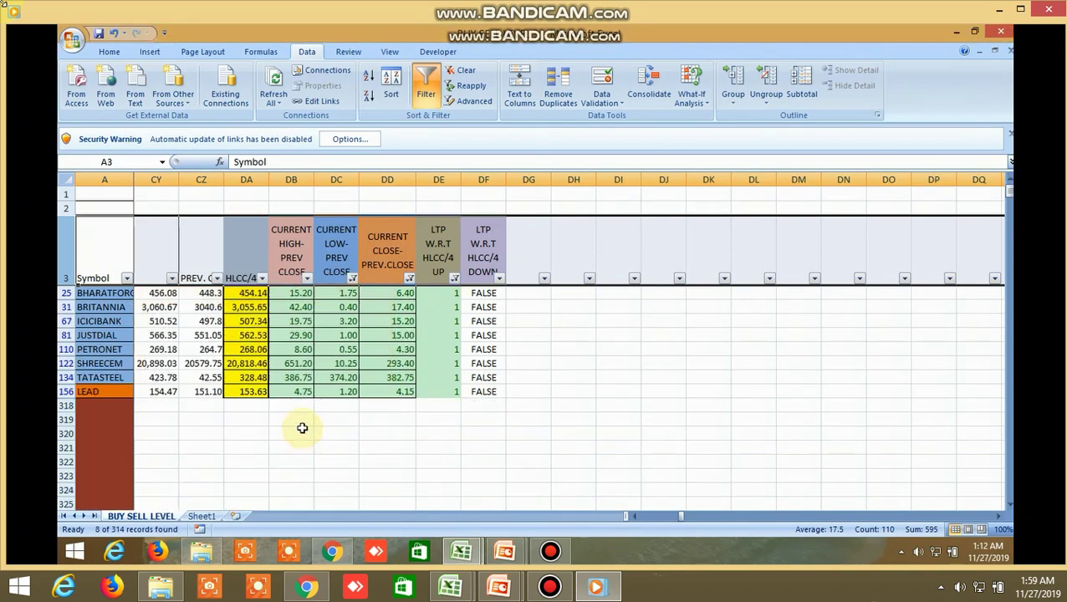
Filter the UP column under 5-34 MA CROSS to show only TRUE rows.
drag(682, 521, 674, 516)
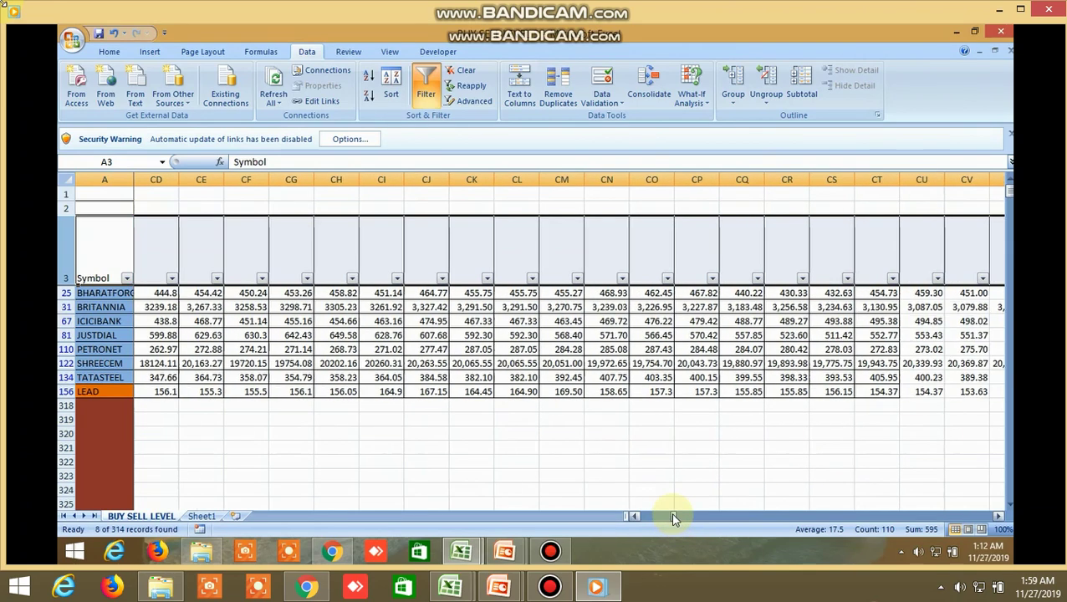
click(998, 516)
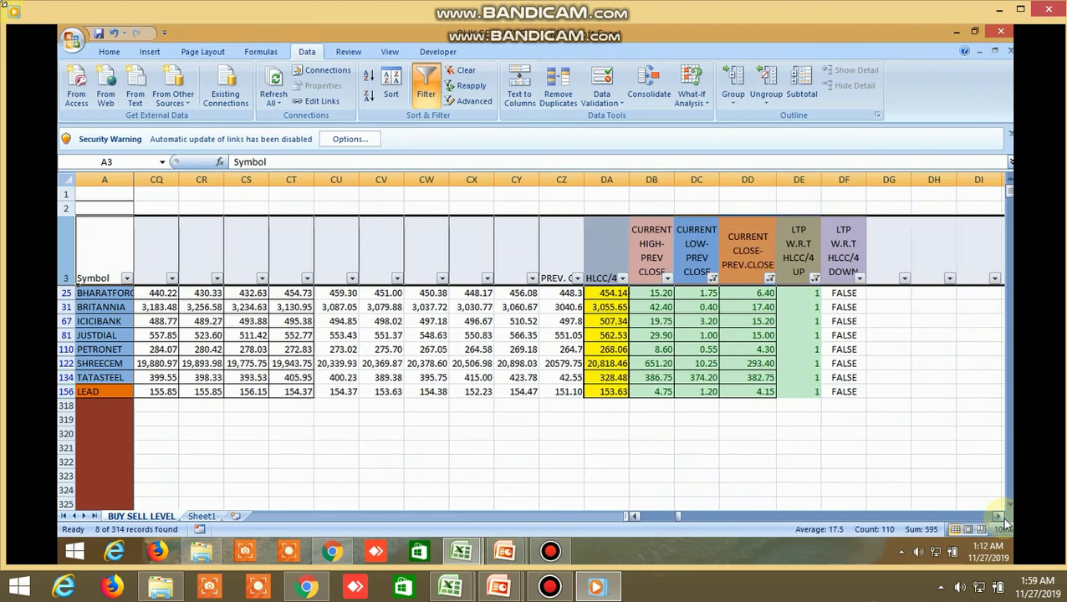
drag(998, 516, 998, 516)
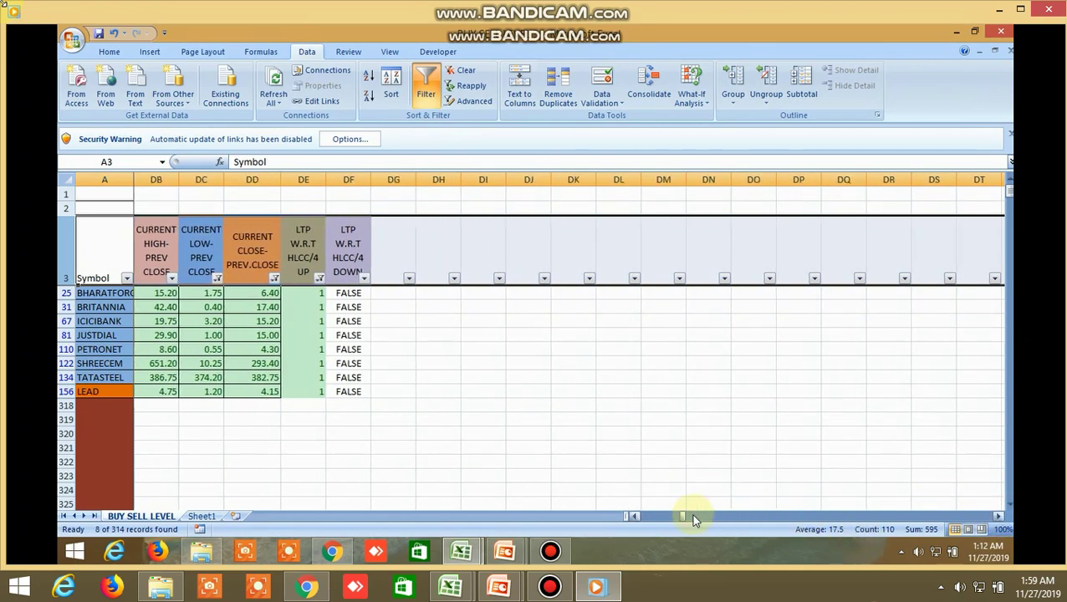
drag(684, 519, 666, 524)
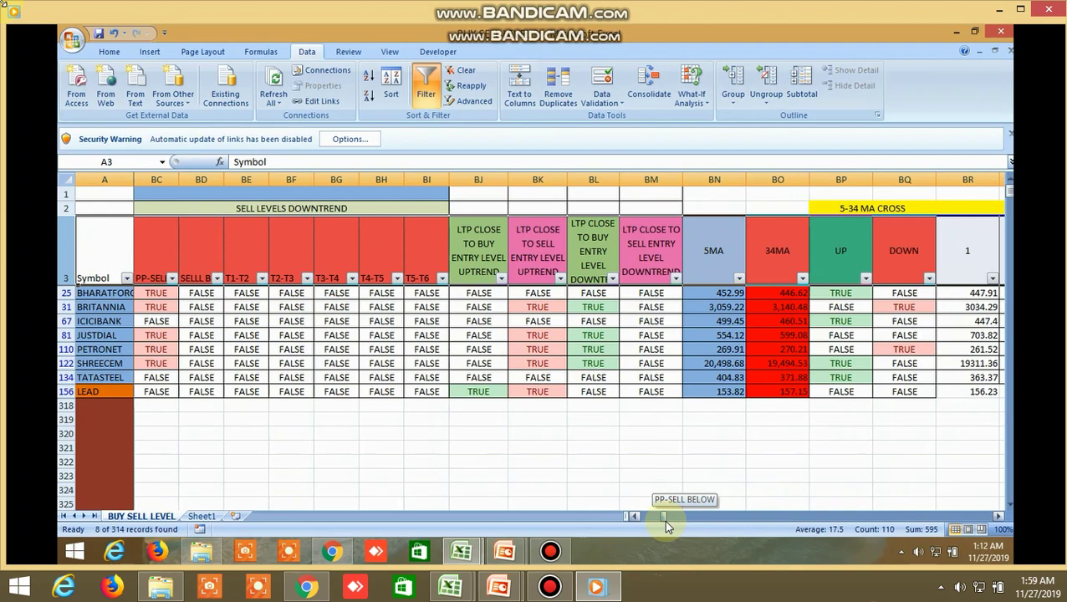
click(866, 281)
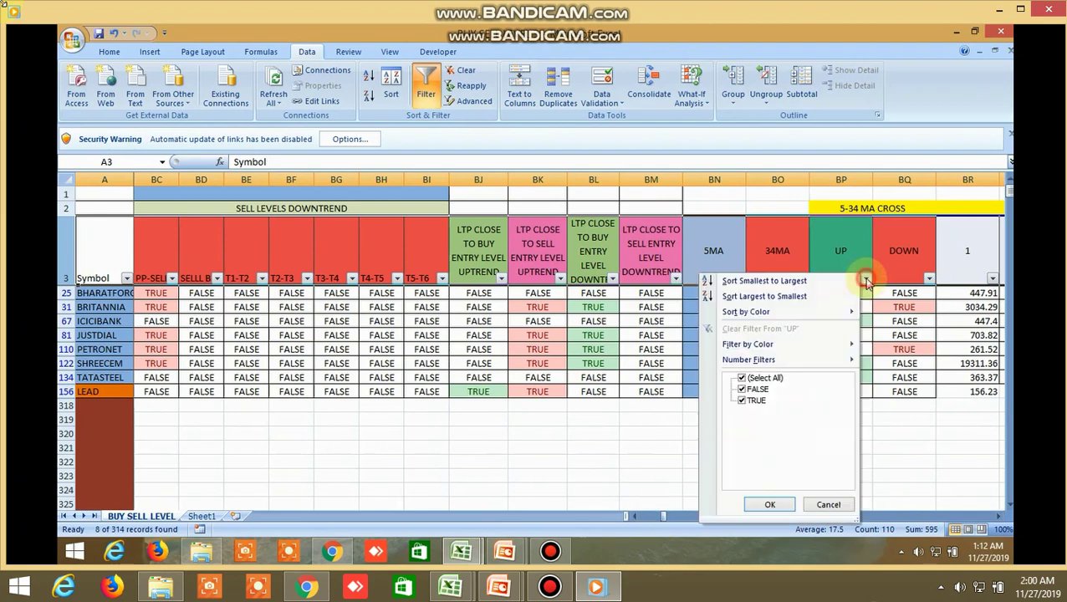
click(742, 390)
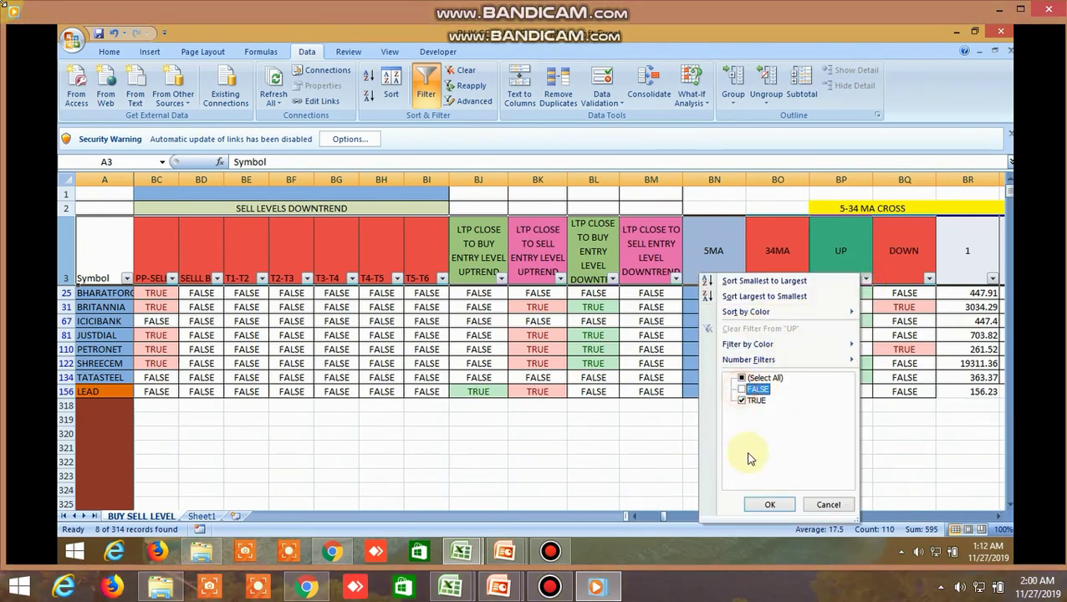
click(770, 504)
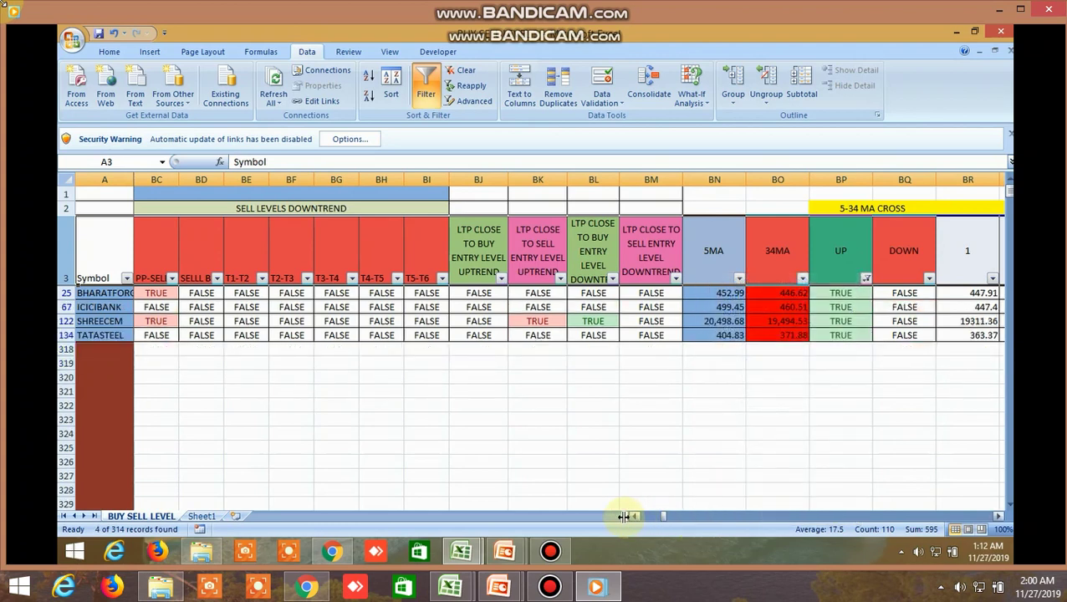
Try filtering the PP-BUY ABOVE column under BUY LEVELS UPTREND to TRUE, and undo that filter.
click(633, 517)
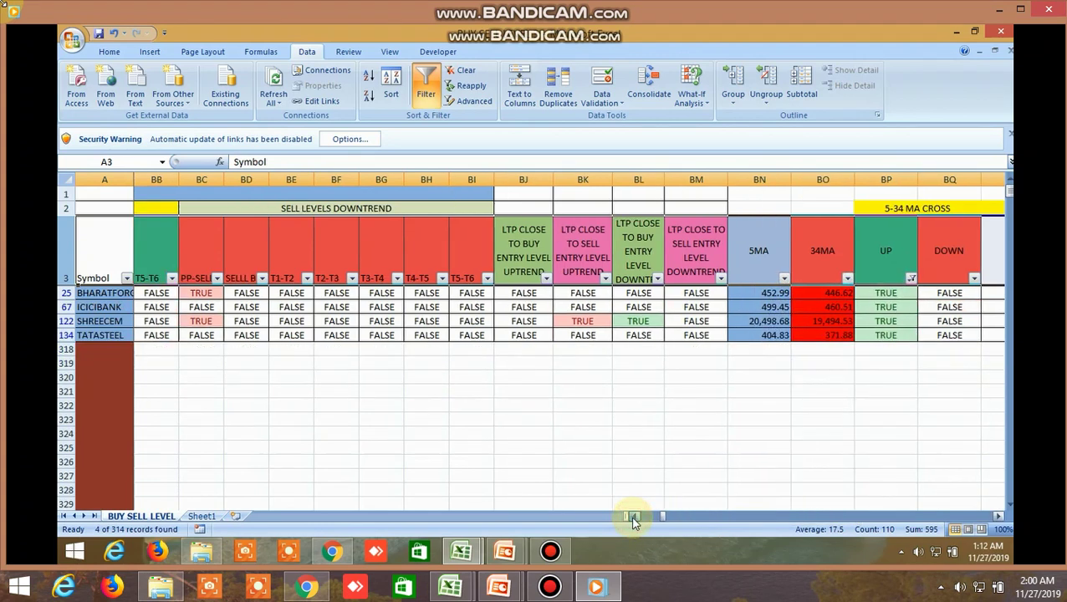
drag(633, 517, 633, 517)
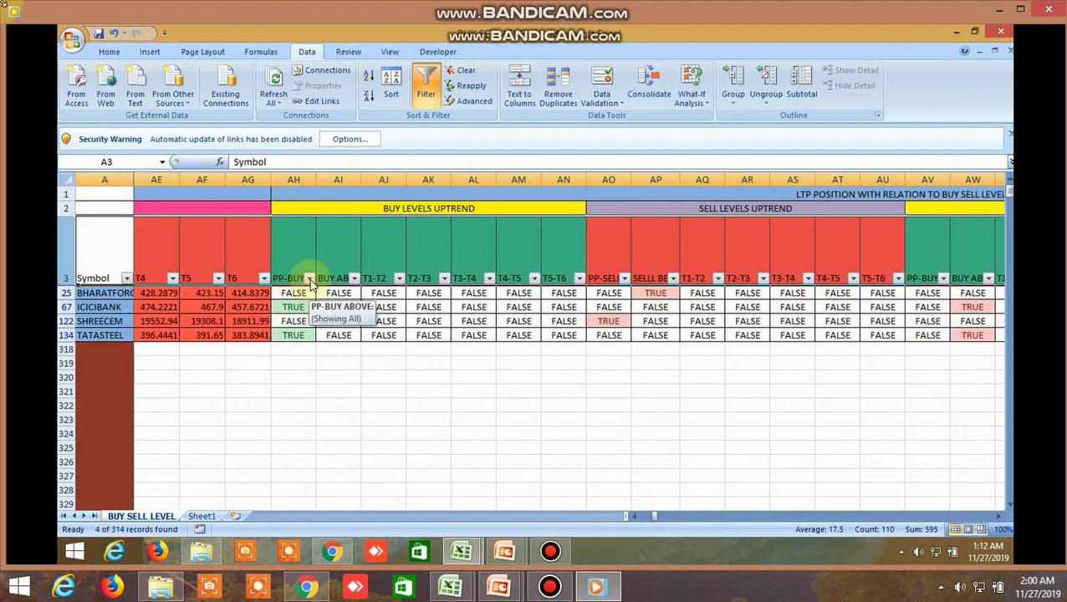
click(309, 280)
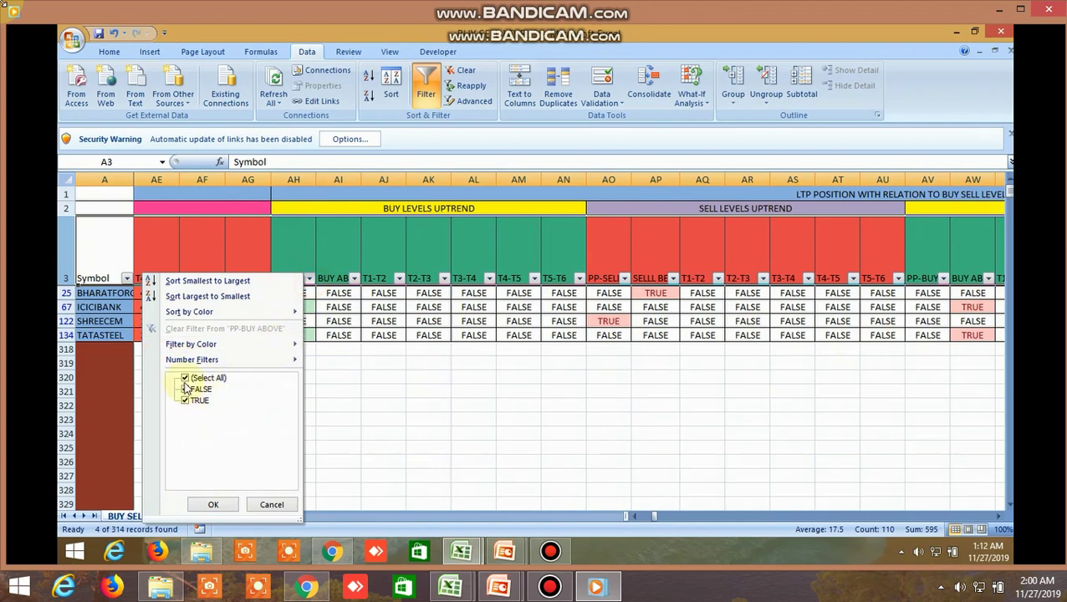
click(184, 390)
click(214, 504)
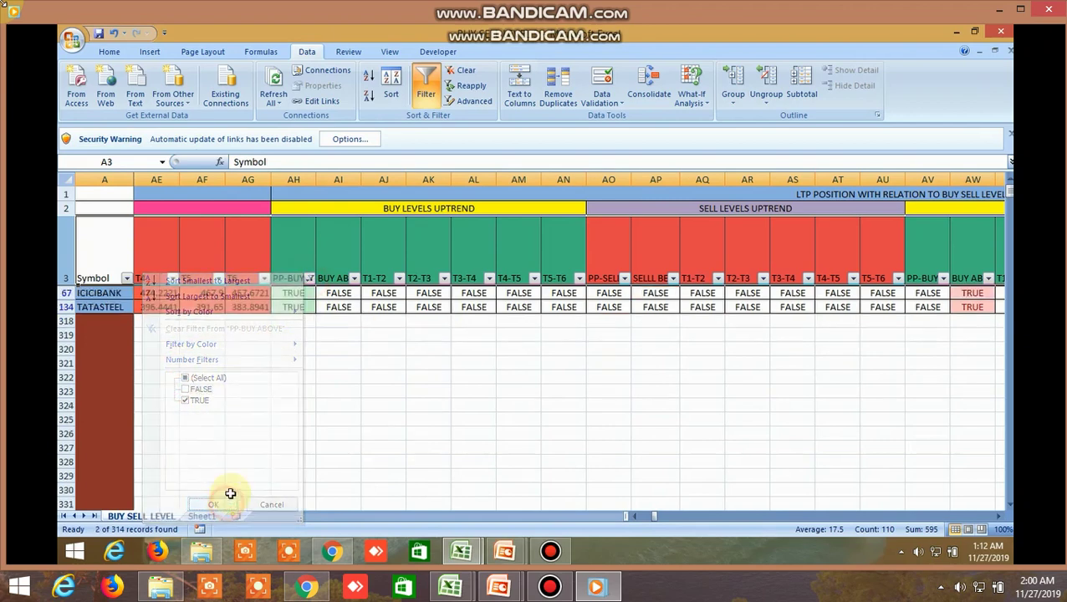
drag(653, 517, 638, 516)
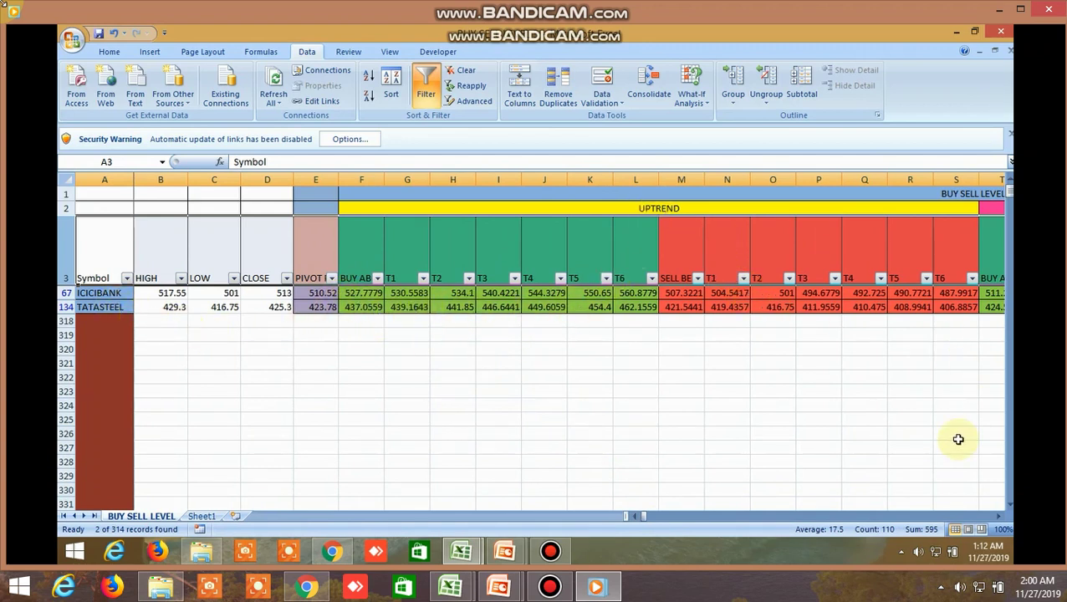
click(114, 34)
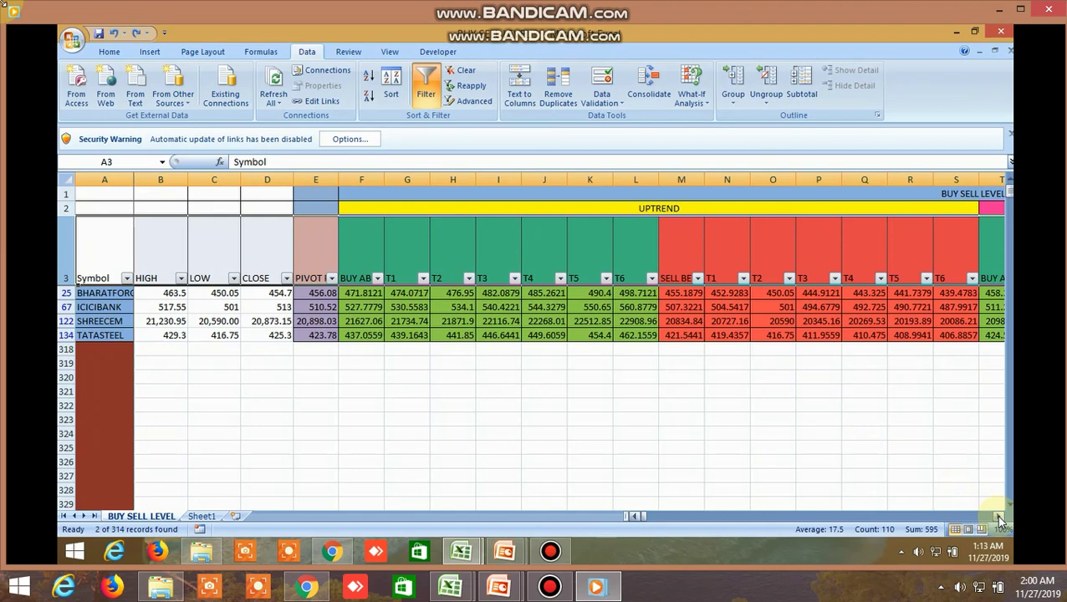
Examine the filtered stocks across the level columns up to 5-34 MA CROSS, ending at BHARATFORG's CLOSE cell in the first columns.
drag(1000, 519, 1001, 519)
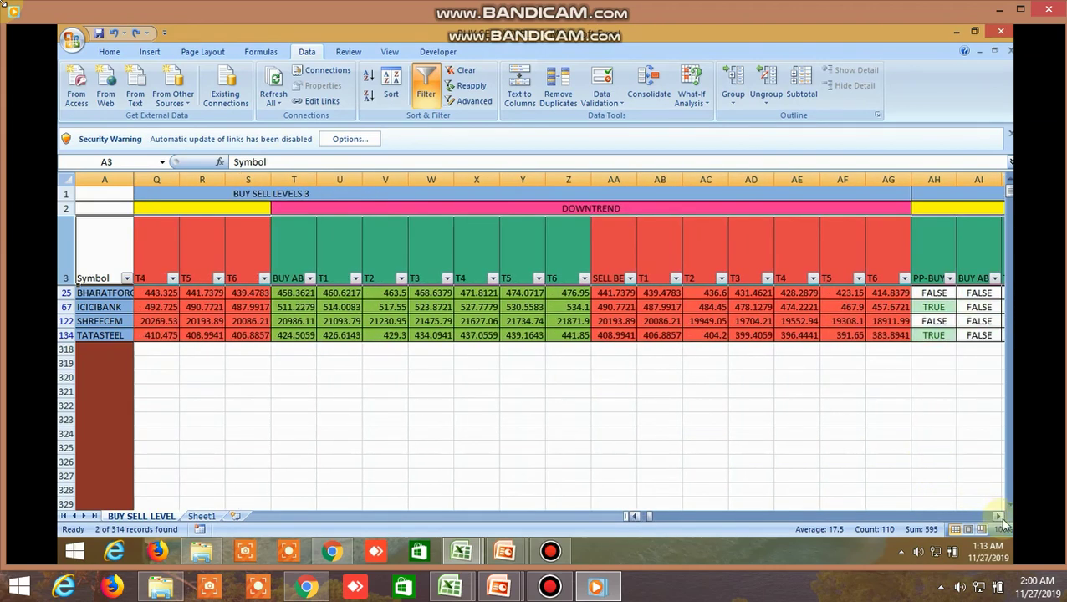
click(999, 516)
drag(1001, 518, 1000, 518)
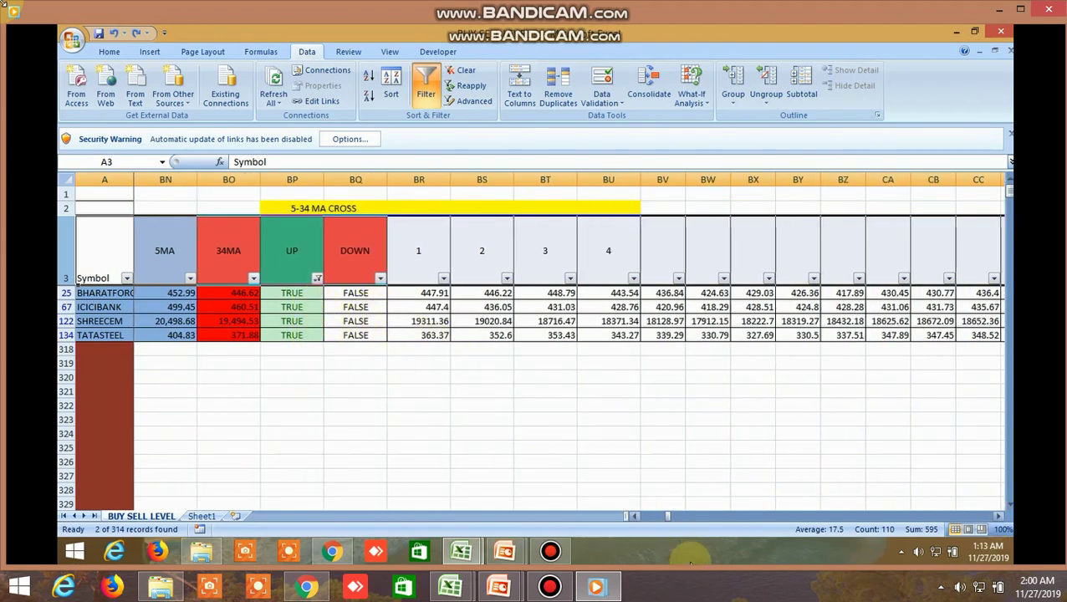
mouse_move(634, 517)
mouse_down()
mouse_move(650, 516)
mouse_move(640, 519)
mouse_up()
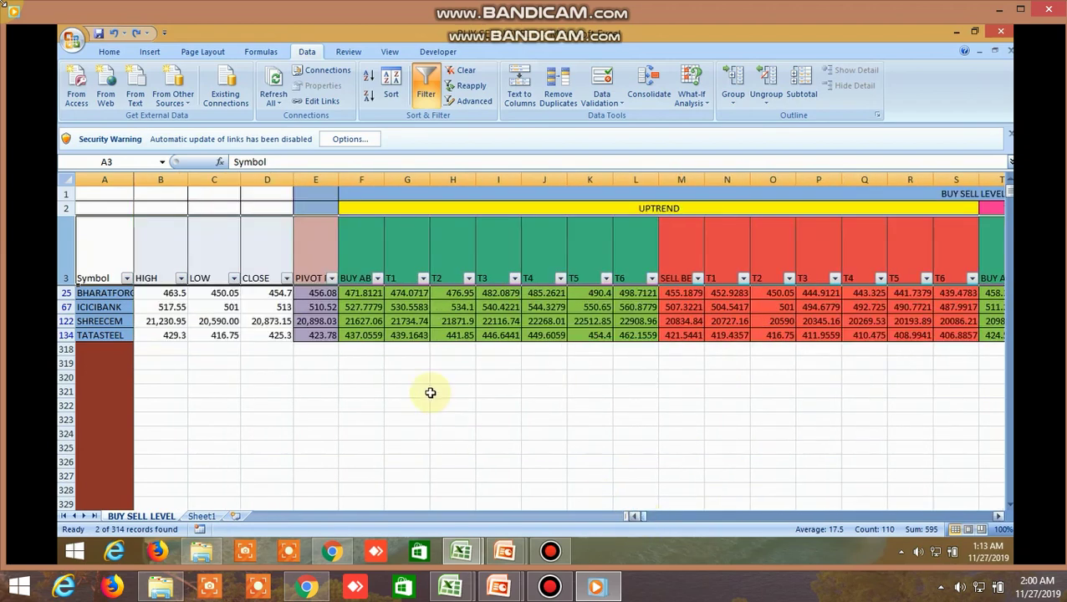
click(267, 294)
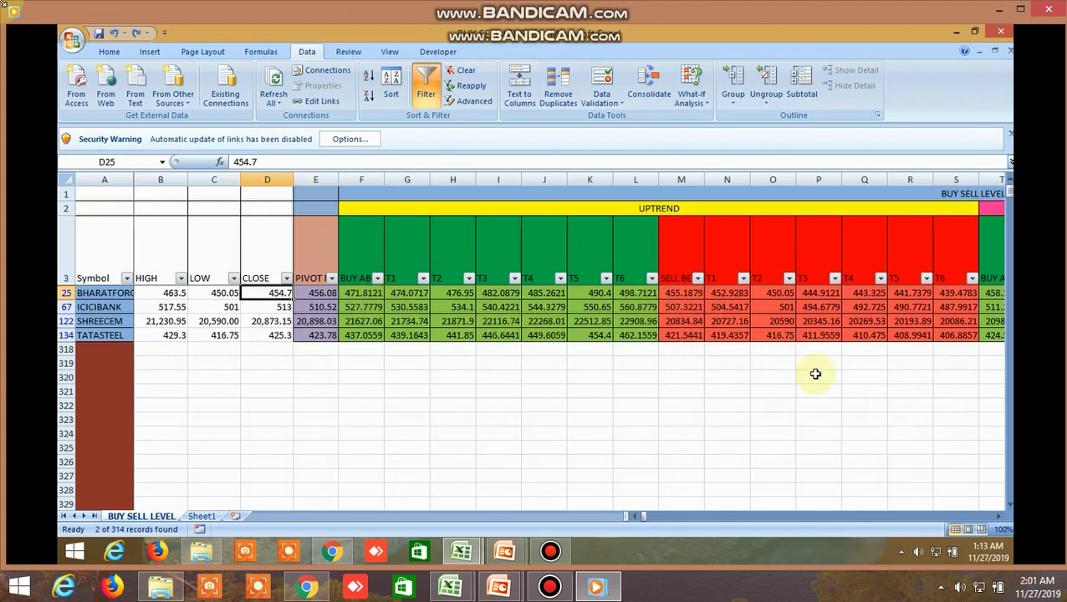
Filter the PP-BUY ABOVE column under BUY LEVELS UPTREND to show only TRUE rows.
click(999, 517)
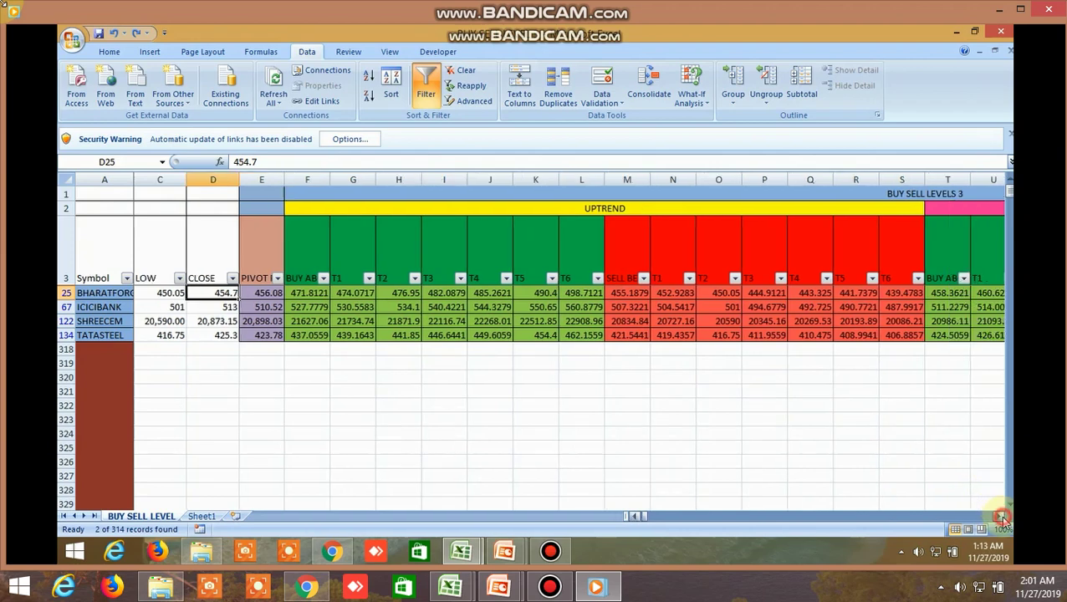
click(1000, 517)
click(1000, 517)
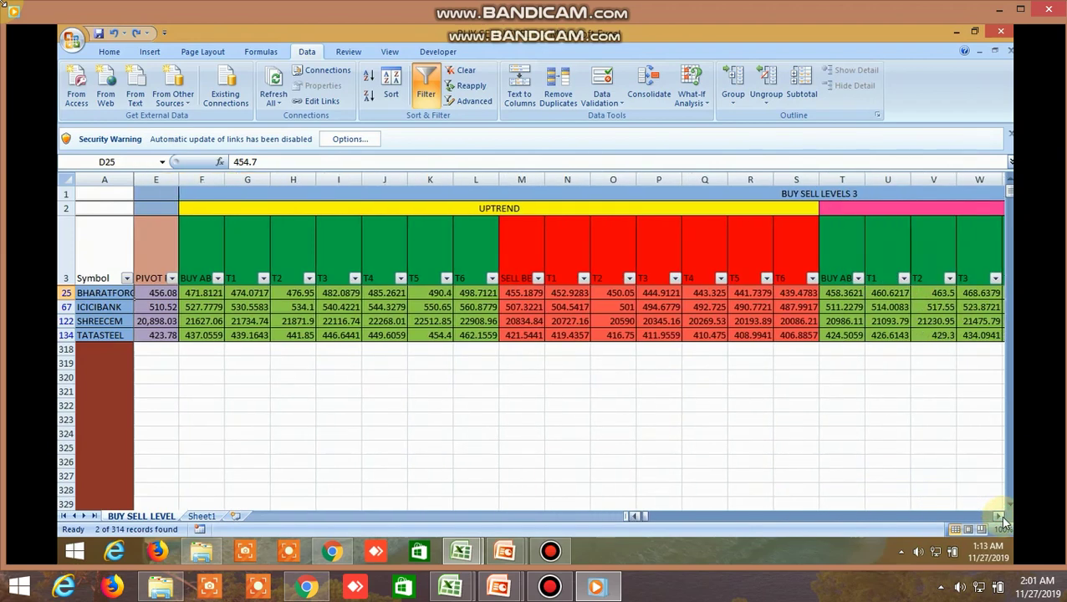
click(999, 517)
click(999, 517)
click(999, 517)
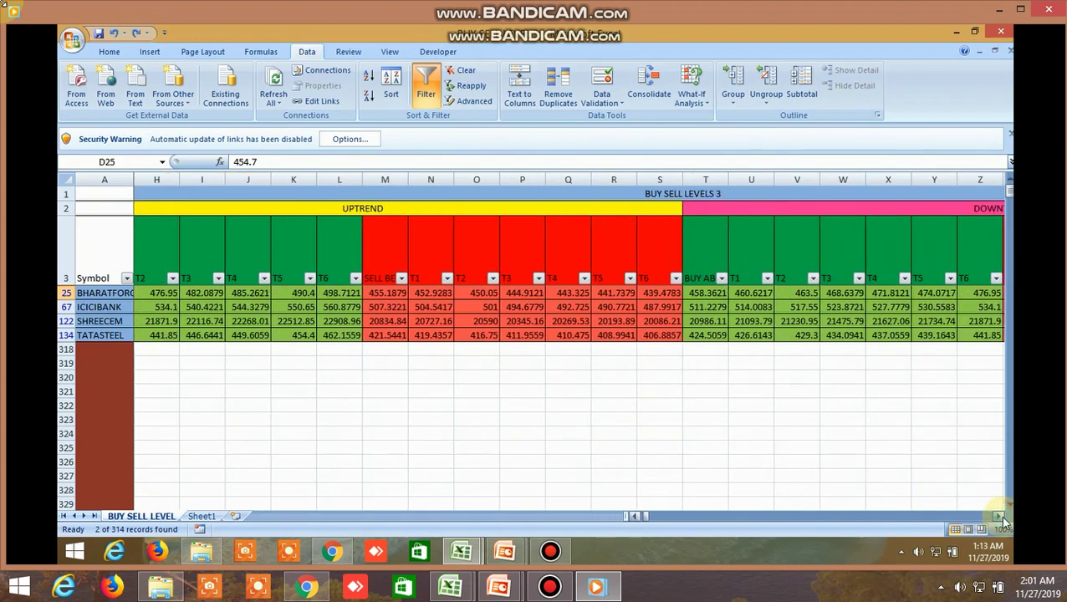
click(1000, 516)
click(999, 517)
click(1000, 516)
click(1000, 517)
click(1000, 517)
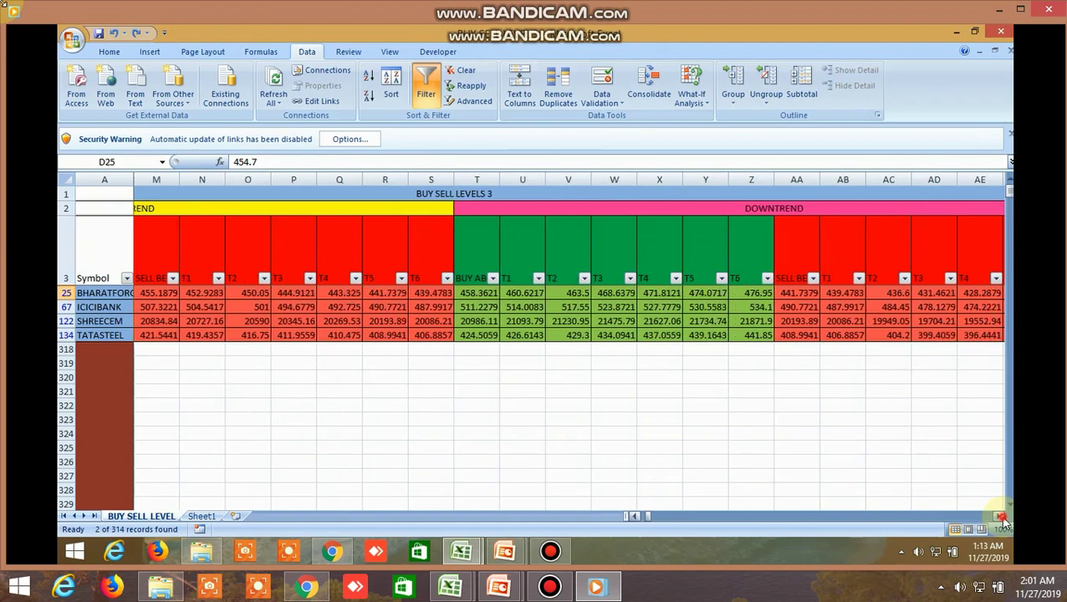
click(1000, 517)
click(999, 517)
click(999, 517)
click(1000, 517)
click(1000, 517)
click(1000, 517)
click(1000, 517)
click(1000, 517)
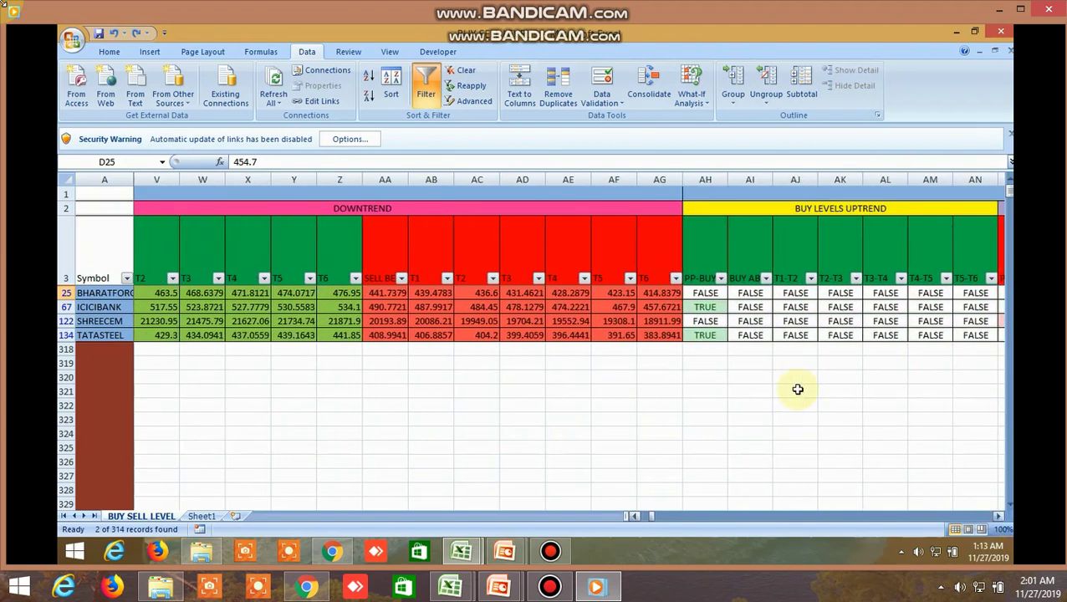
click(721, 279)
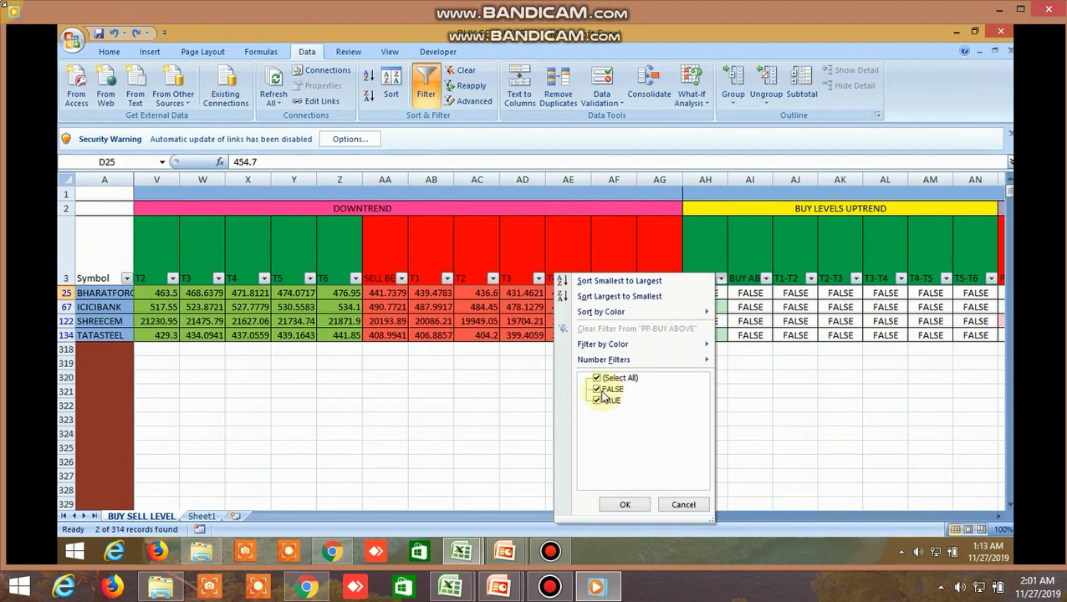
click(598, 390)
click(625, 504)
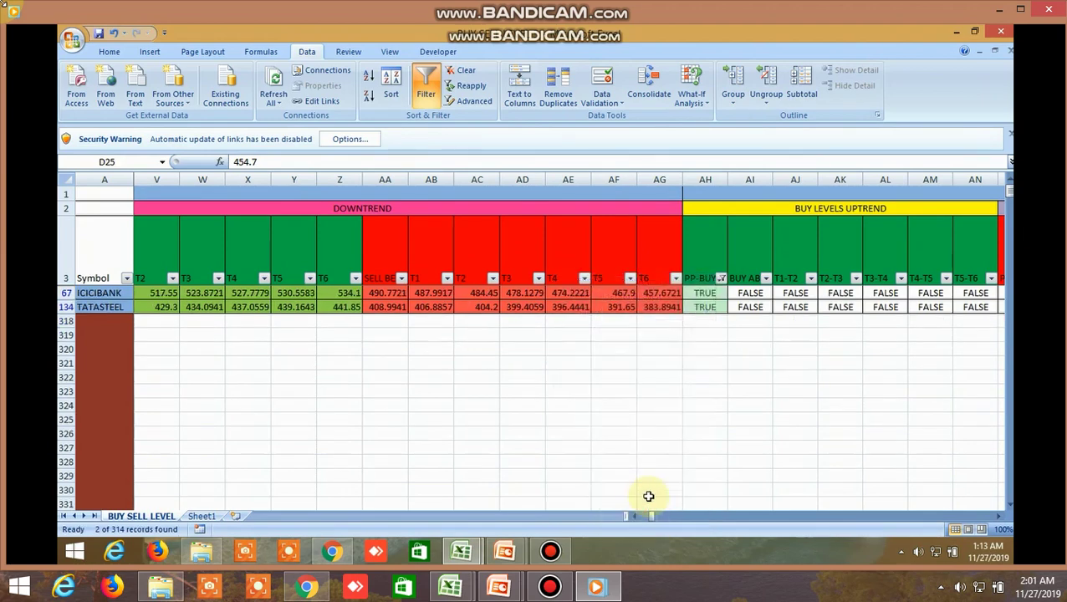
Review the remaining stocks' HIGH, LOW, CLOSE and pivot values alongside their UPTREND and DOWNTREND buy and sell levels.
drag(651, 517, 636, 516)
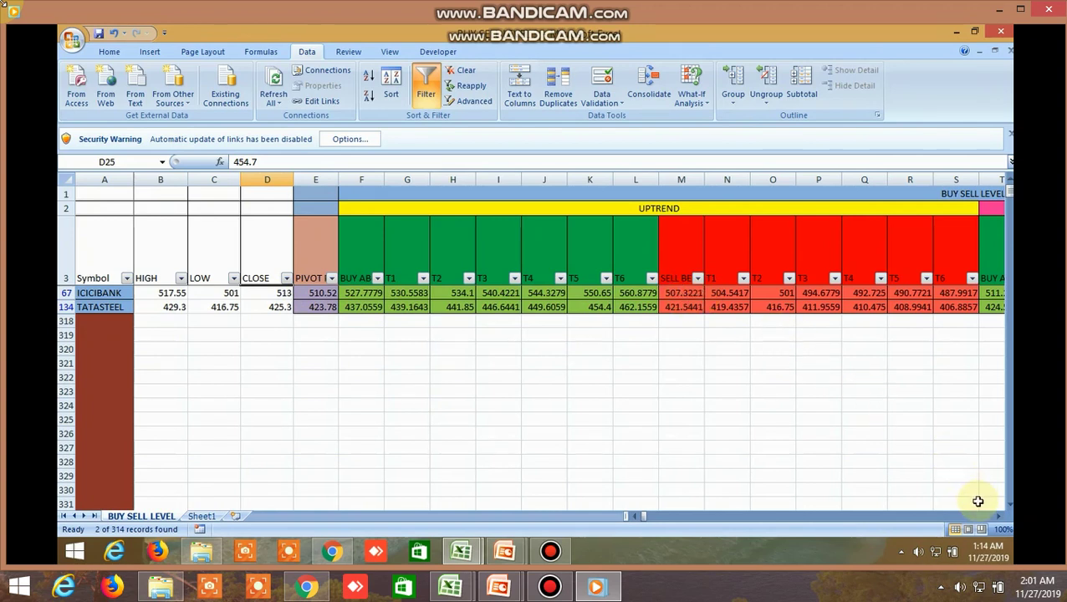
click(1001, 520)
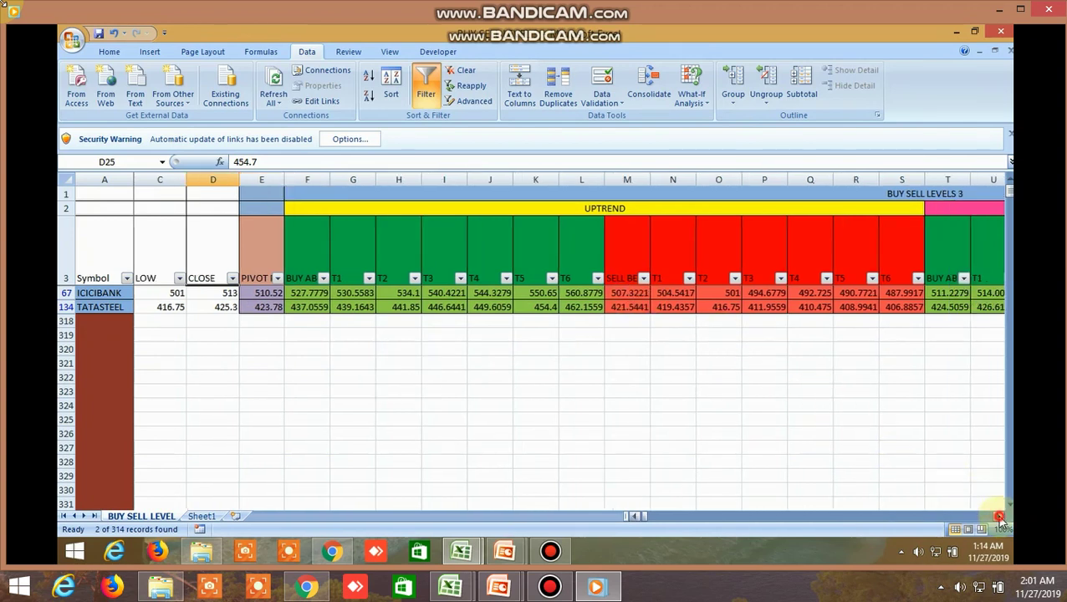
click(1002, 520)
click(1001, 520)
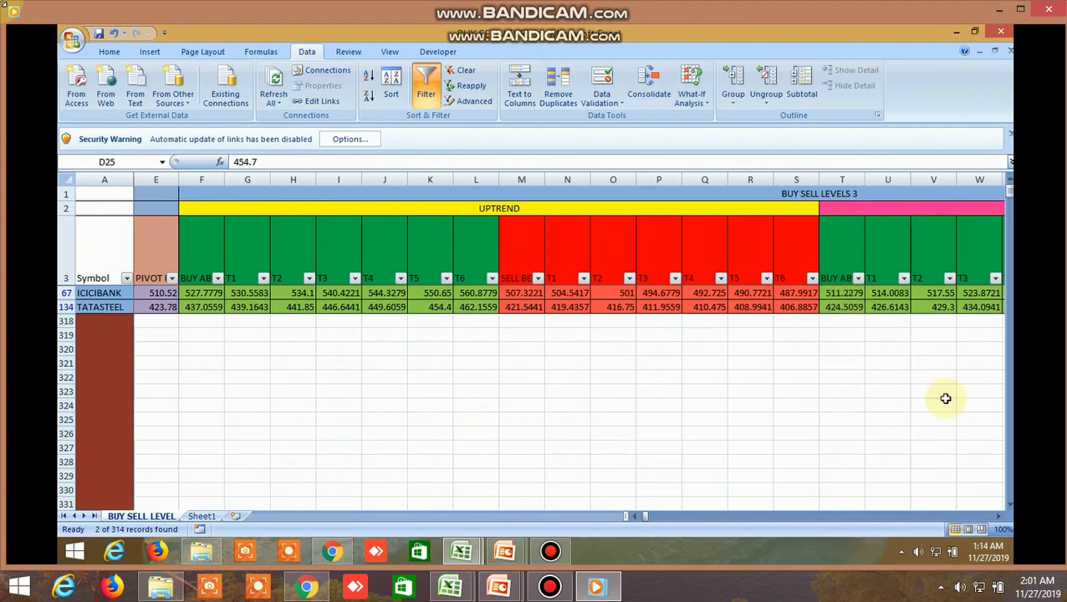
drag(1002, 520, 1001, 520)
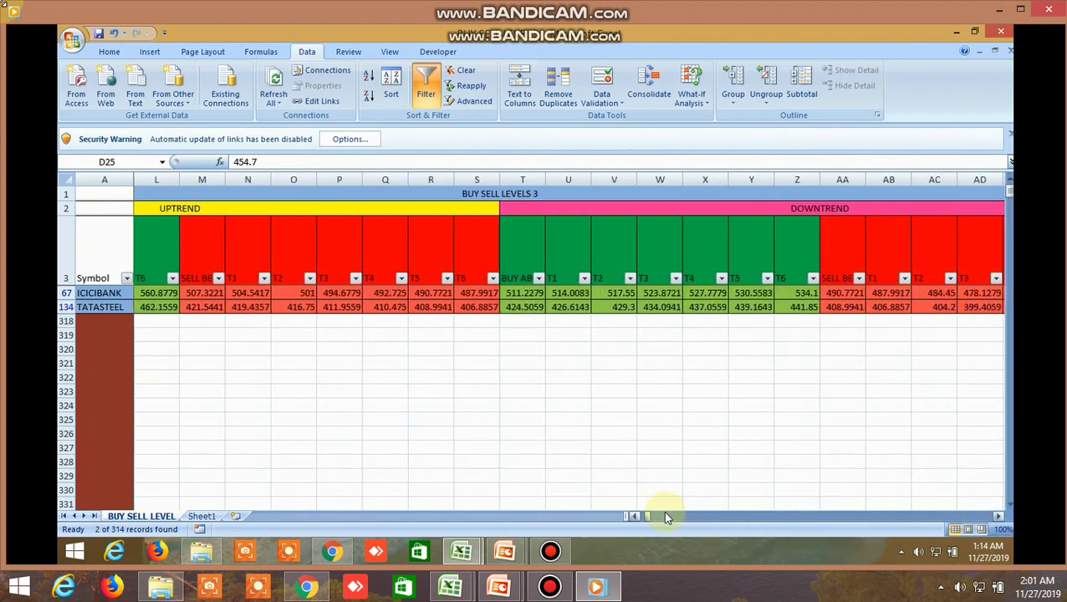
drag(636, 519, 631, 518)
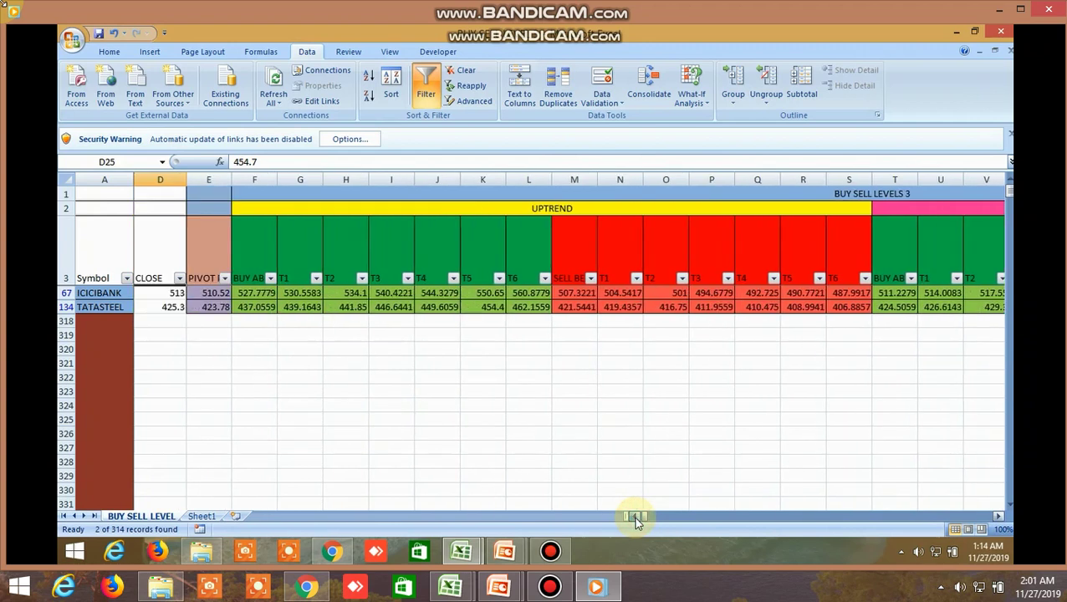